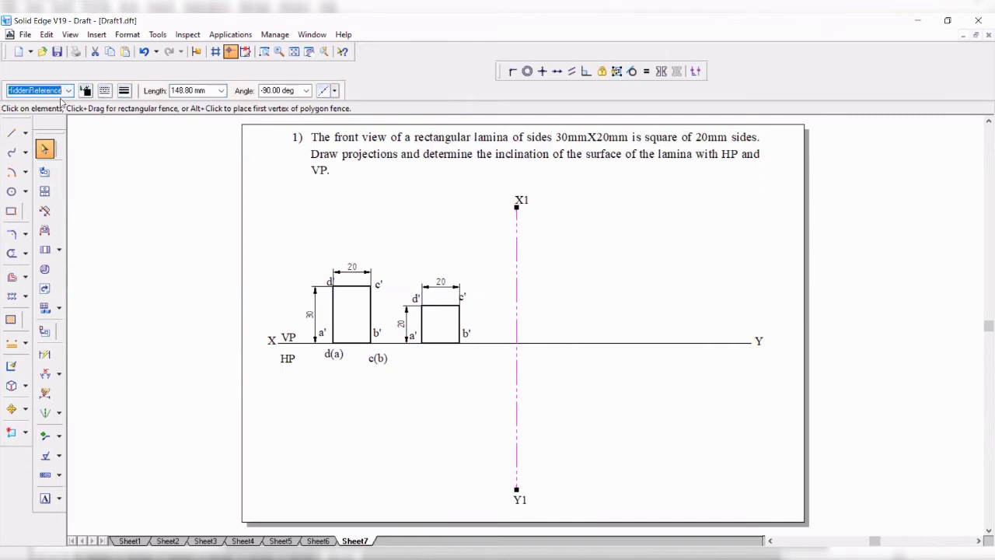
Set the line style of the vertical X1Y1 reference line to Normal
left_click(68, 90)
left_click(31, 155)
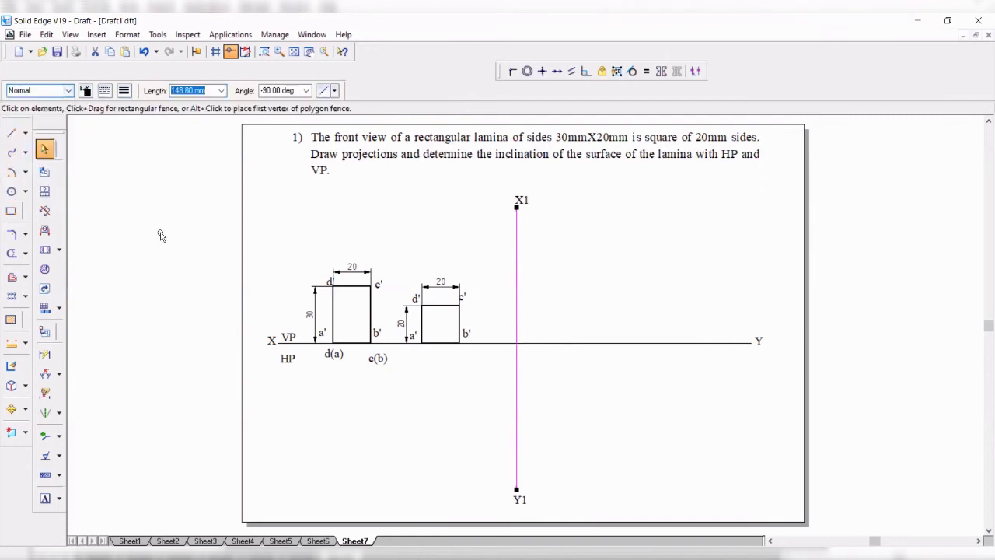
left_click(178, 264)
Draw an inclined line from the intersection of XY and X1Y1 down to the right at about 47° below XY
left_click(10, 133)
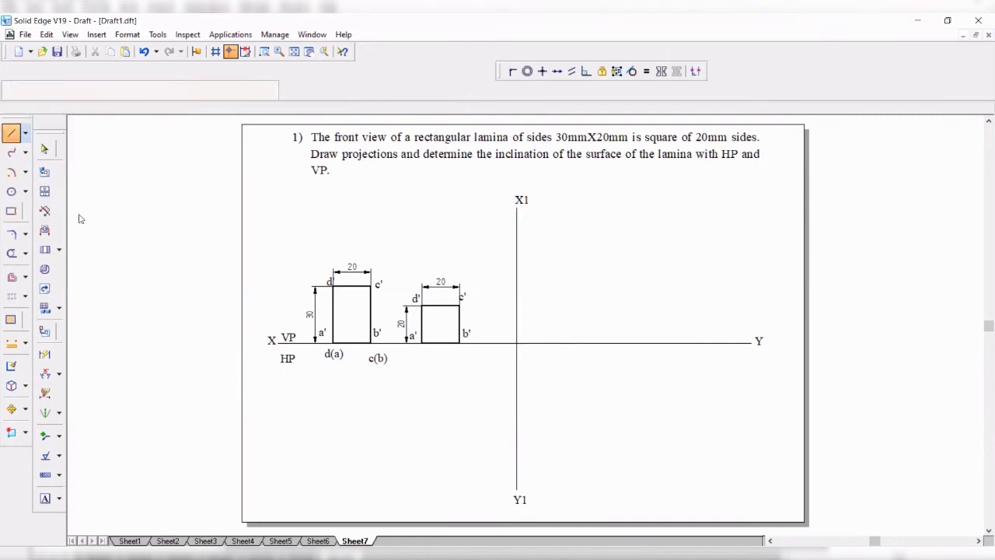
left_click(516, 343)
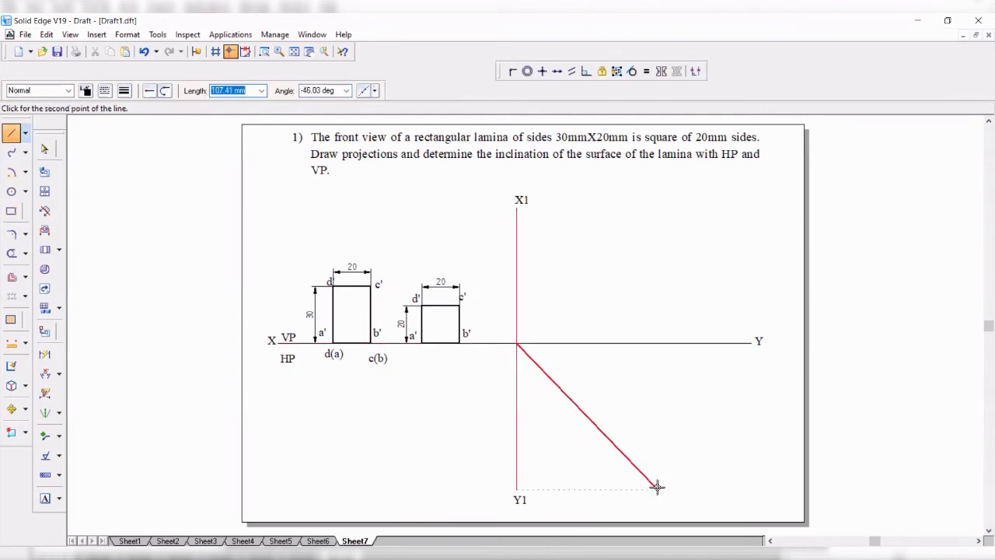
left_click(623, 459)
Dimension the angle between the XY line and the inclined line and set it to 45°
left_click(44, 374)
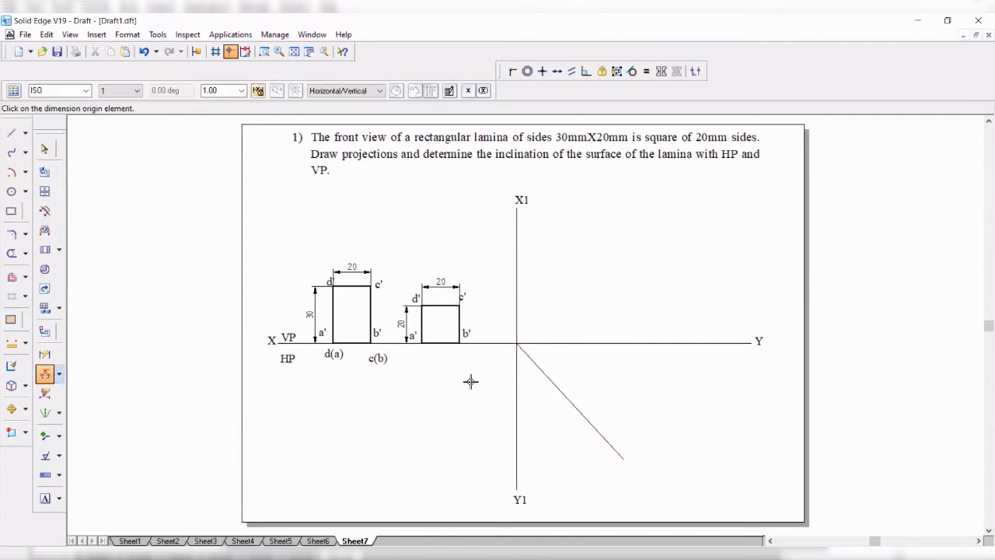
left_click(558, 352)
left_click(540, 366)
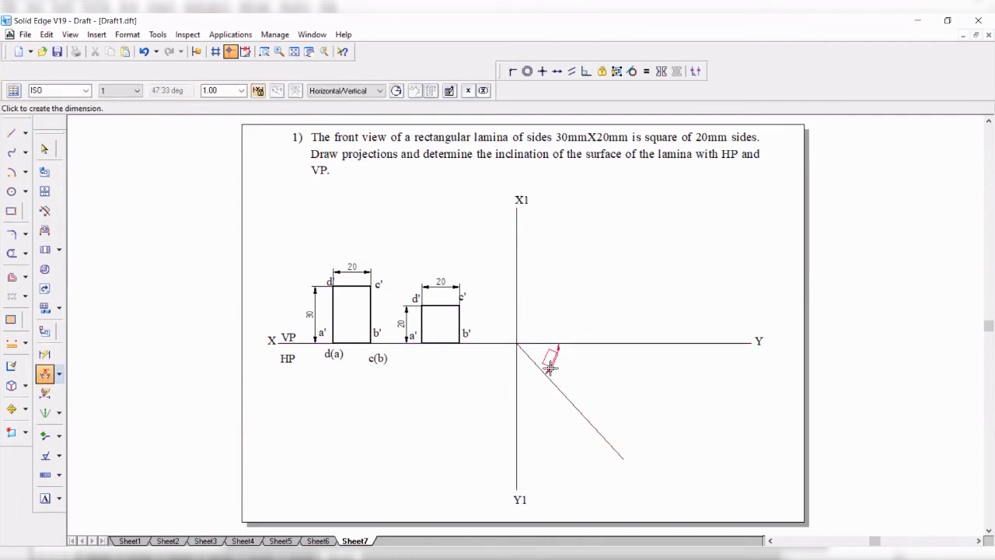
left_click(554, 358)
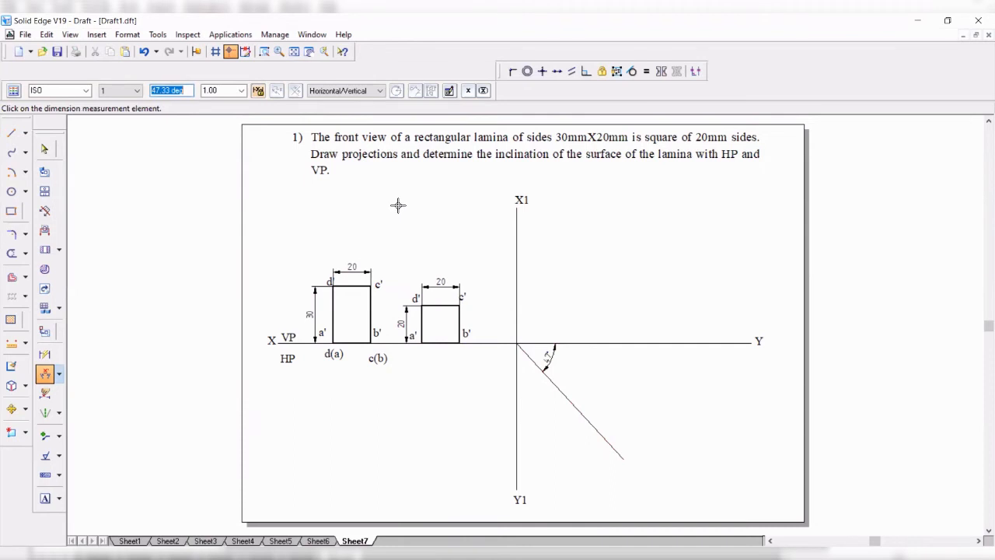
type("45")
key("Return")
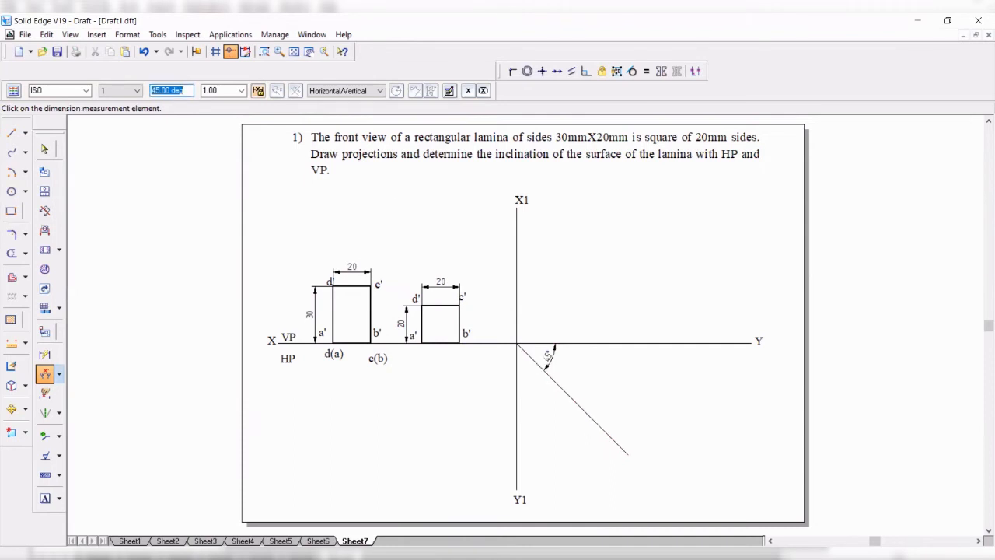
left_click(45, 149)
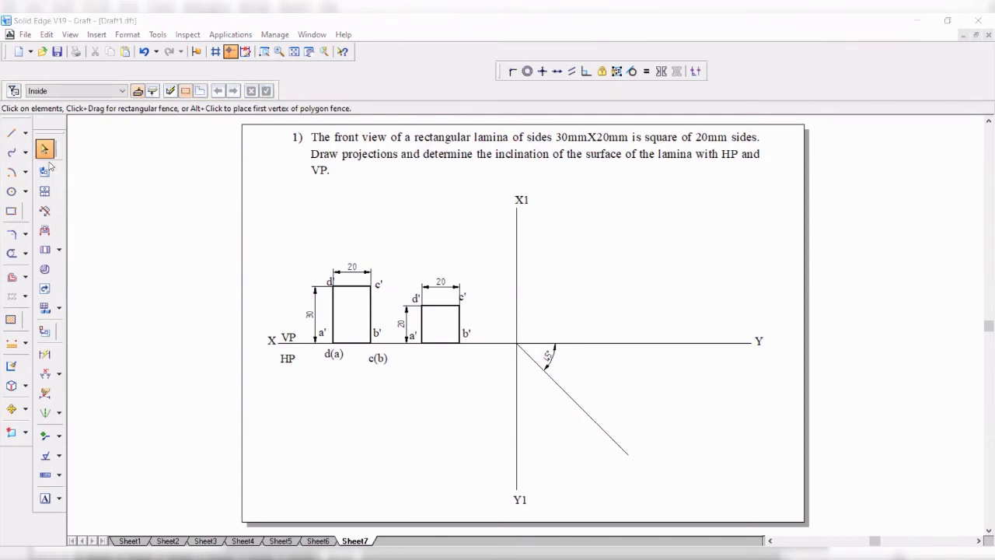
Draw a horizontal projector from corner c' of the 30 mm high rectangle to the X1Y1 line
left_click(11, 134)
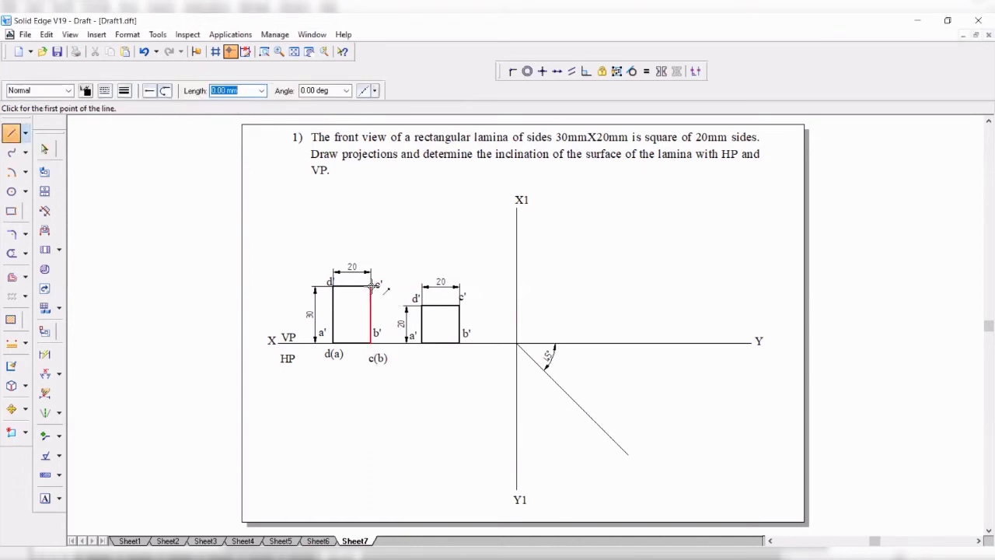
left_click(371, 285)
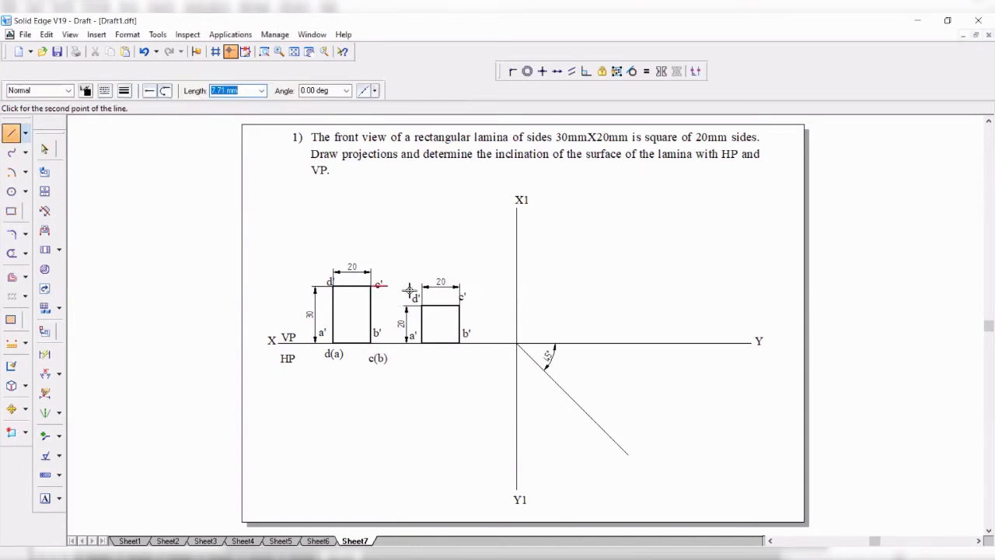
left_click(517, 286)
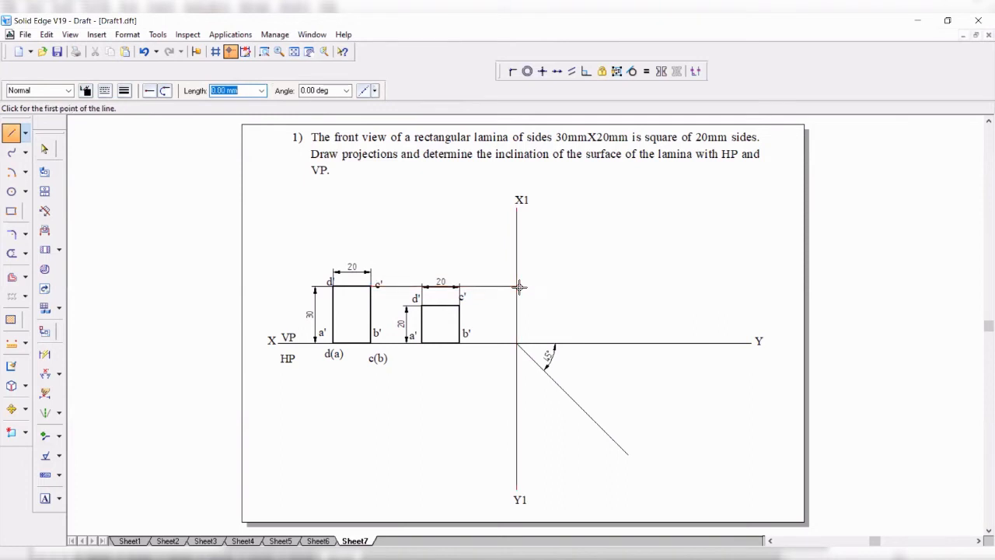
left_click(460, 306)
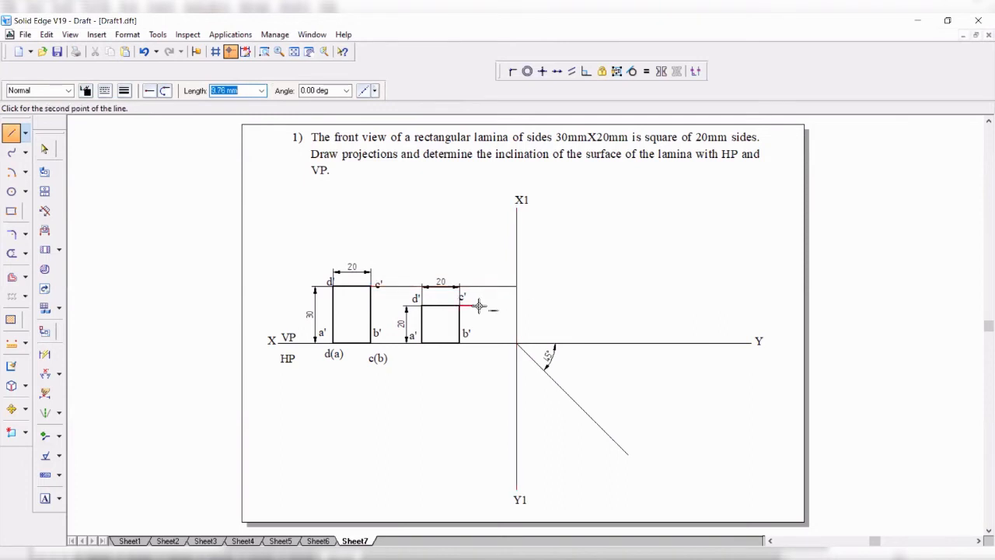
left_click(558, 300)
left_click(44, 148)
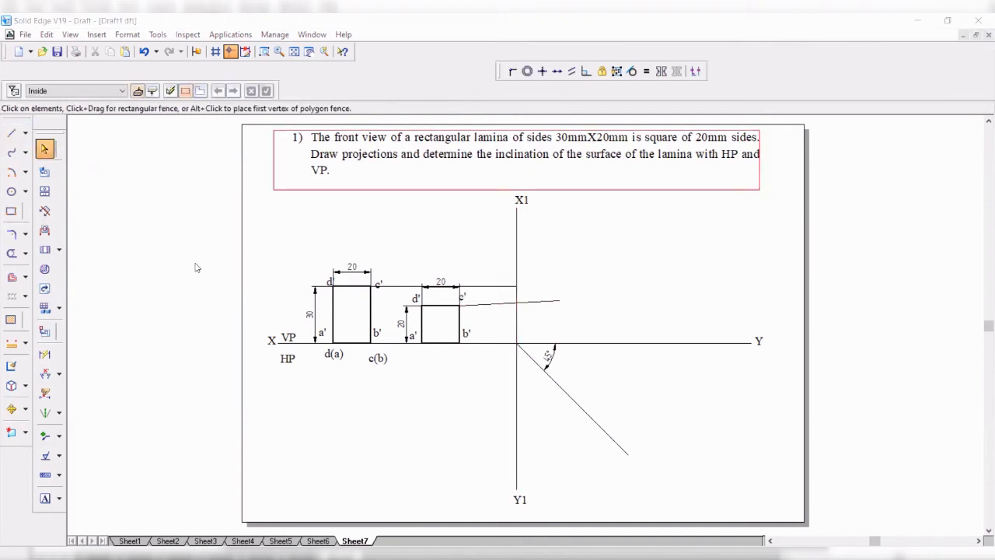
left_click(496, 308)
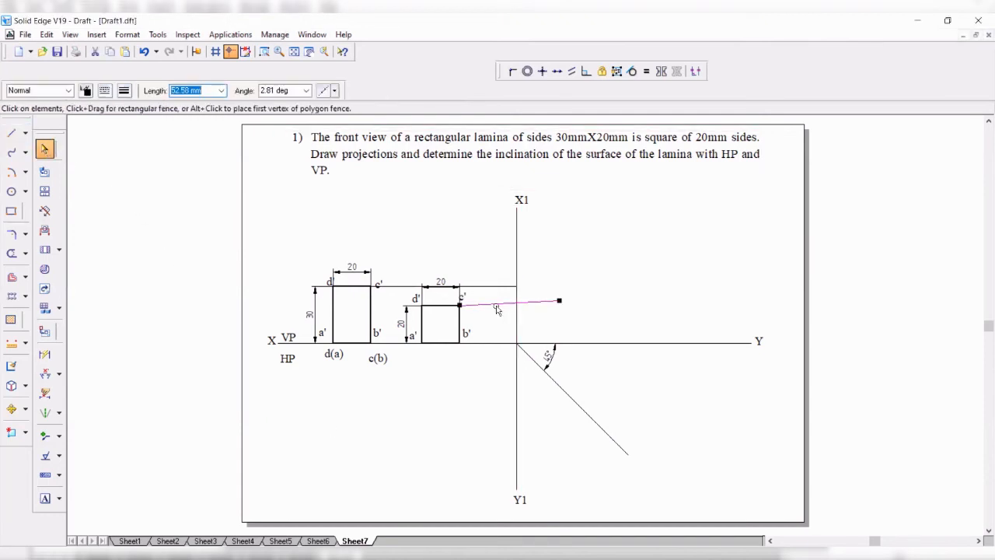
left_click(265, 90)
type("0")
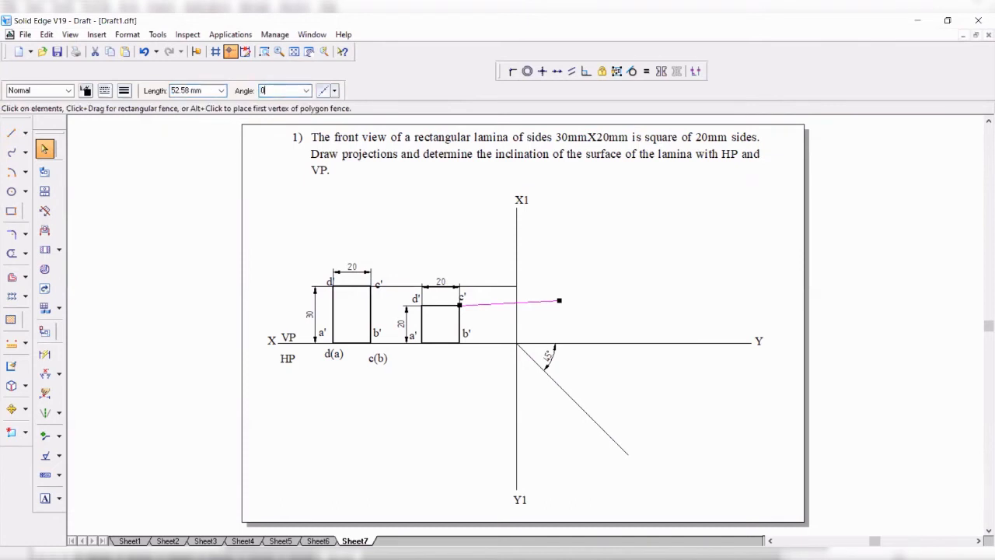
key("Return")
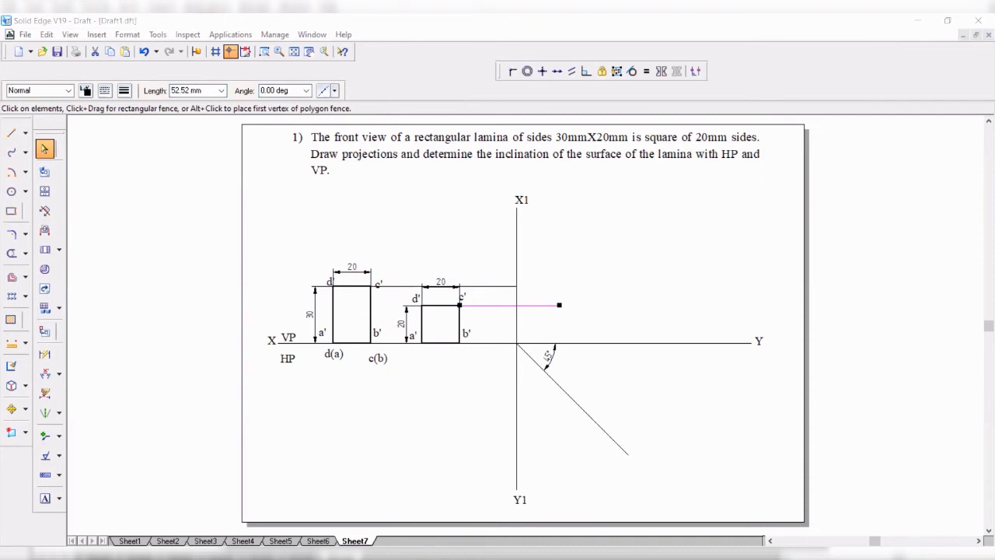
key("alt+Tab")
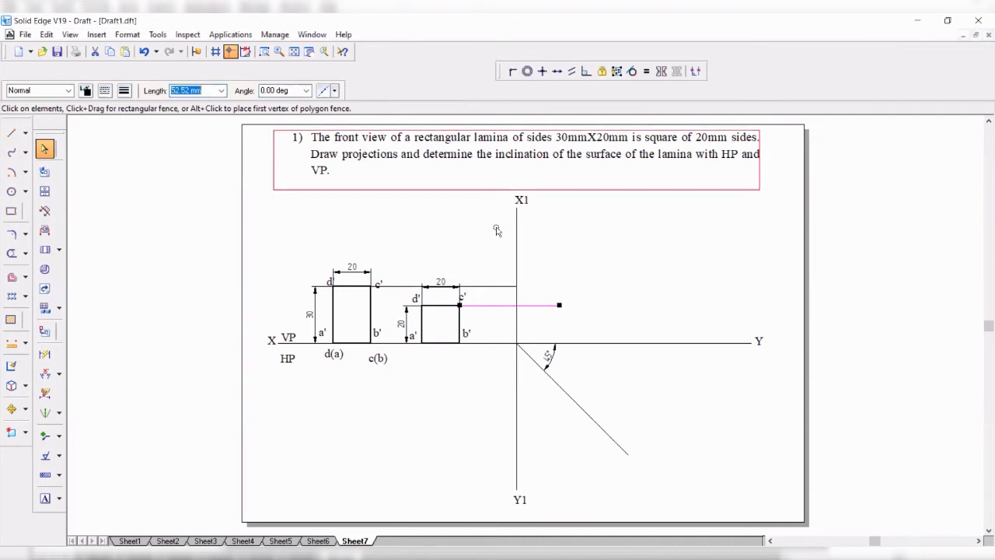
left_click(606, 301)
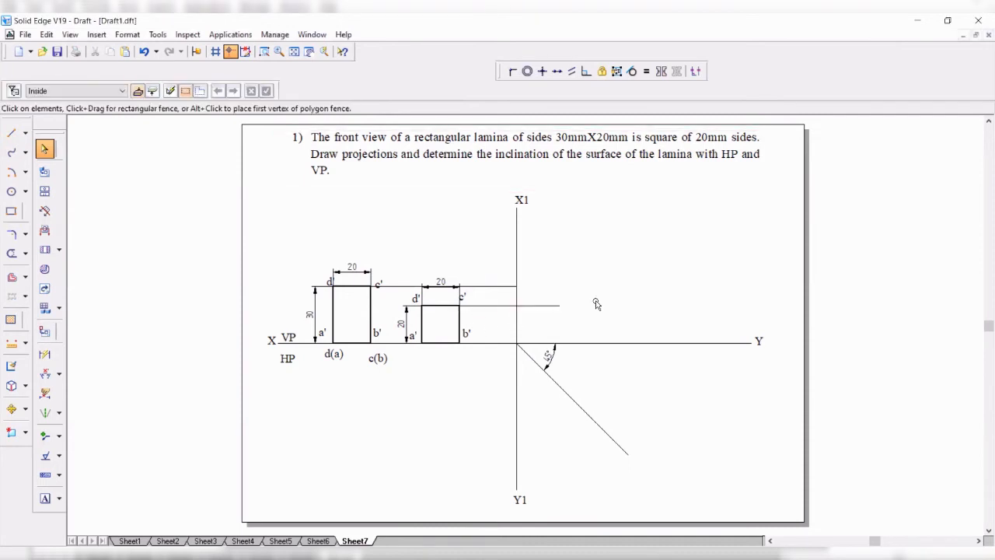
left_click(535, 306)
key("Delete")
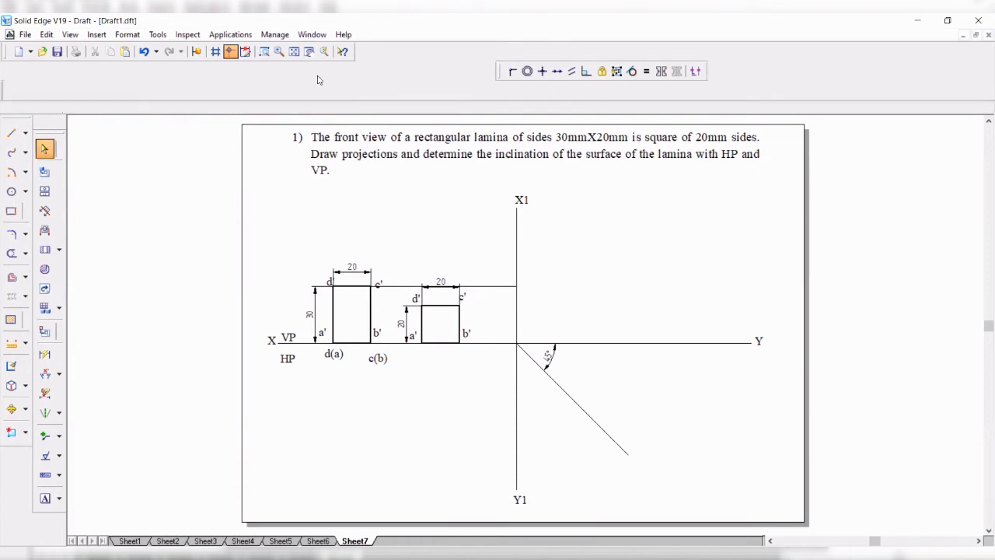
Draw a horizontal projector from corner c' of the 20 mm square past the X1Y1 line
left_click(10, 133)
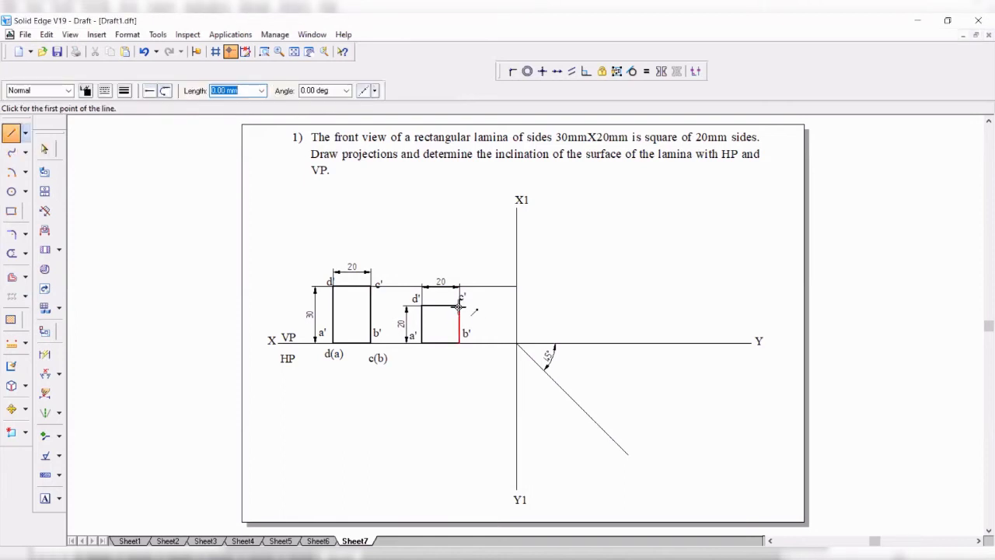
left_click(460, 305)
left_click(622, 304)
Draw a 30 mm radius arc centred on the XY–X1Y1 intersection, from the upper projector across the lower one, and trim its overhang
left_click(25, 172)
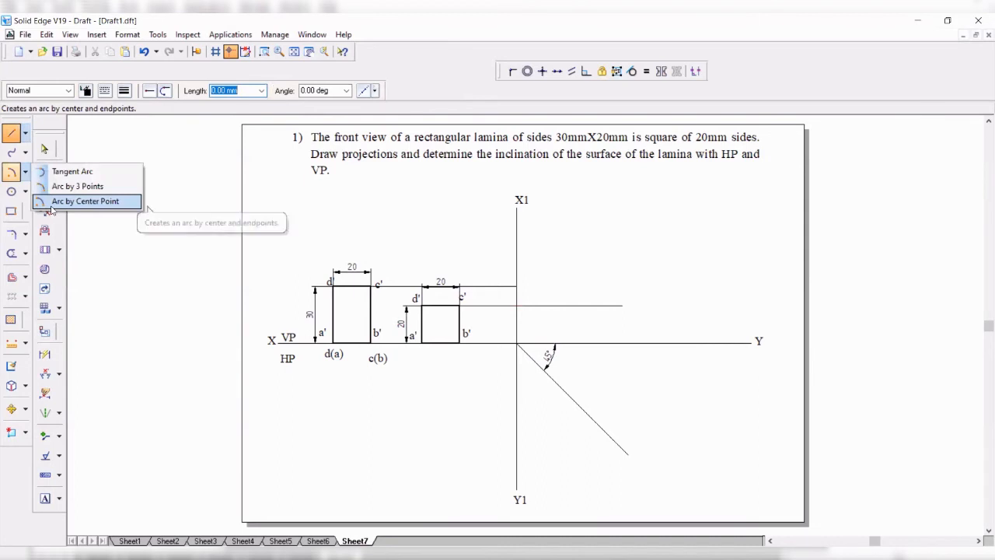
left_click(90, 201)
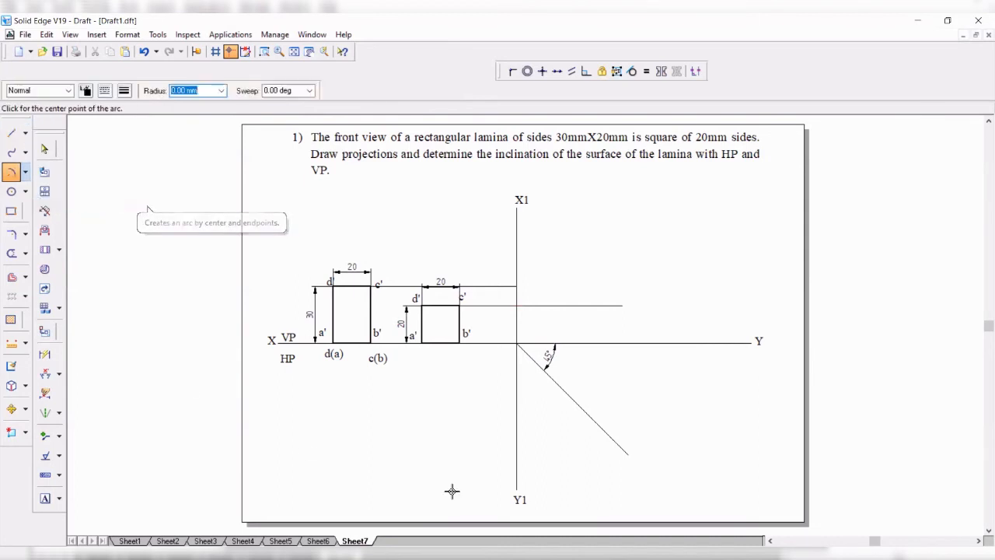
left_click(517, 343)
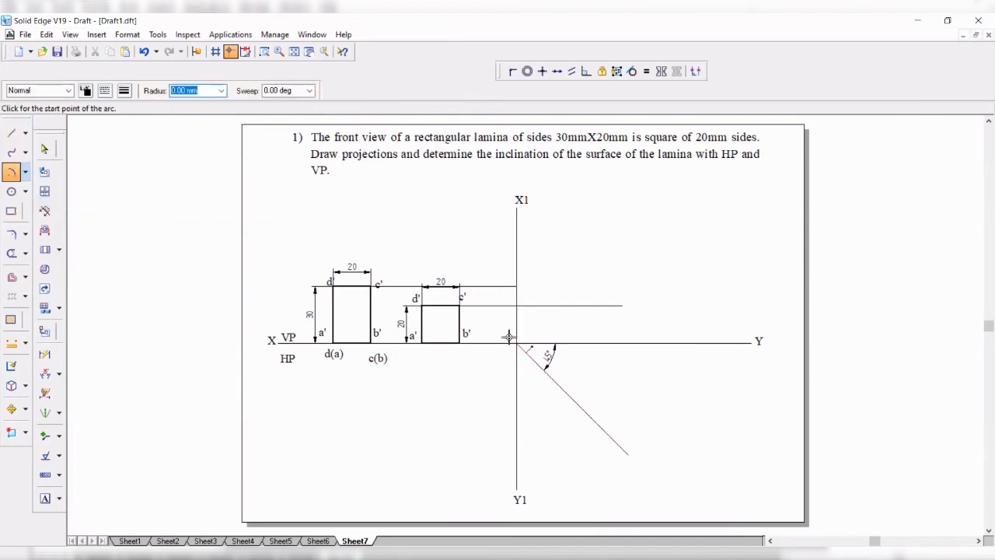
left_click(516, 287)
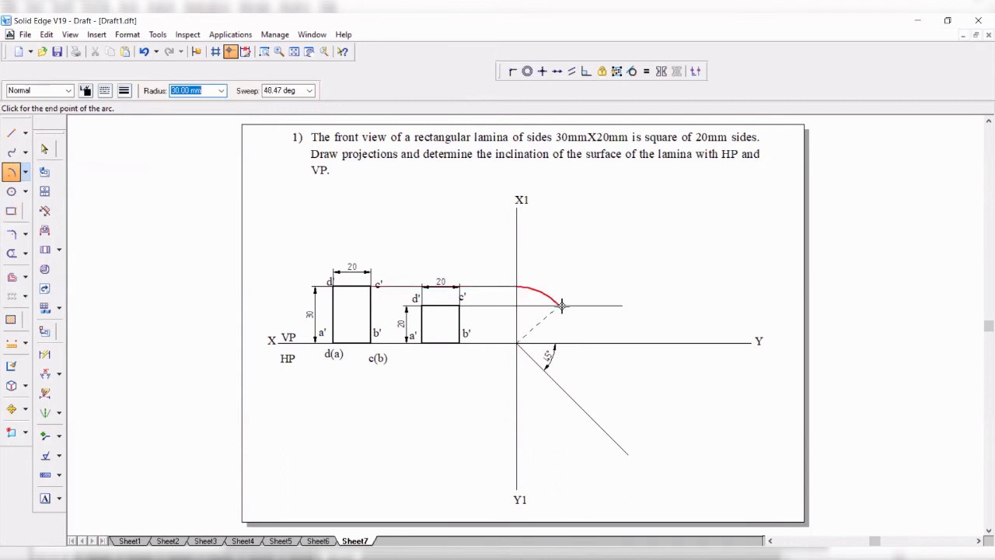
left_click(563, 311)
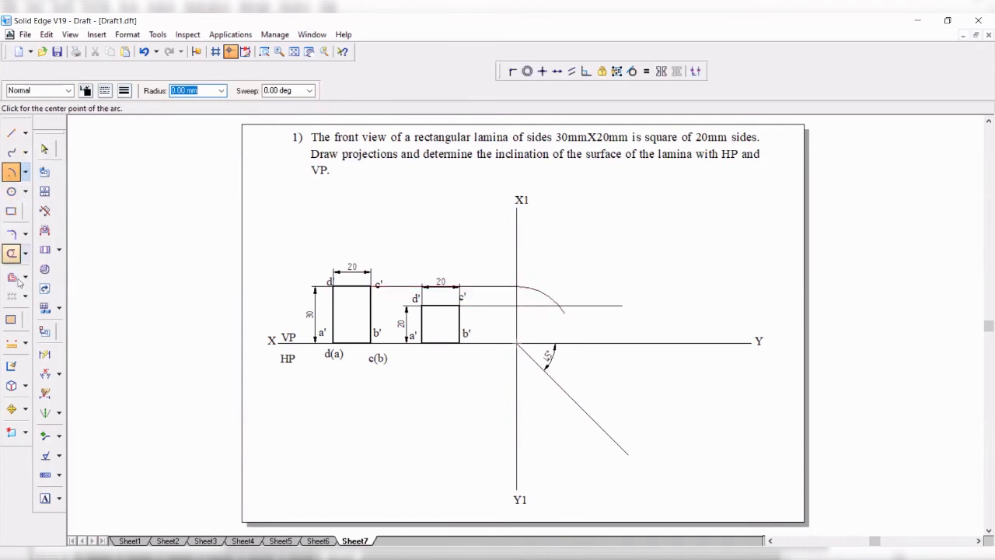
left_click(12, 253)
left_click(561, 310)
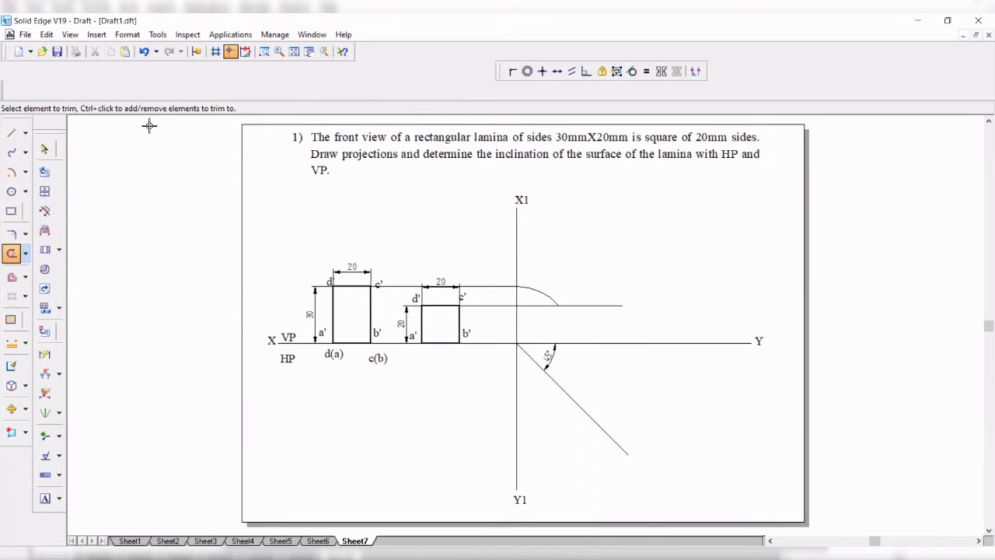
Draw a vertical projector down from the arc's end on the lower projector and trim it at the 45° line
left_click(11, 133)
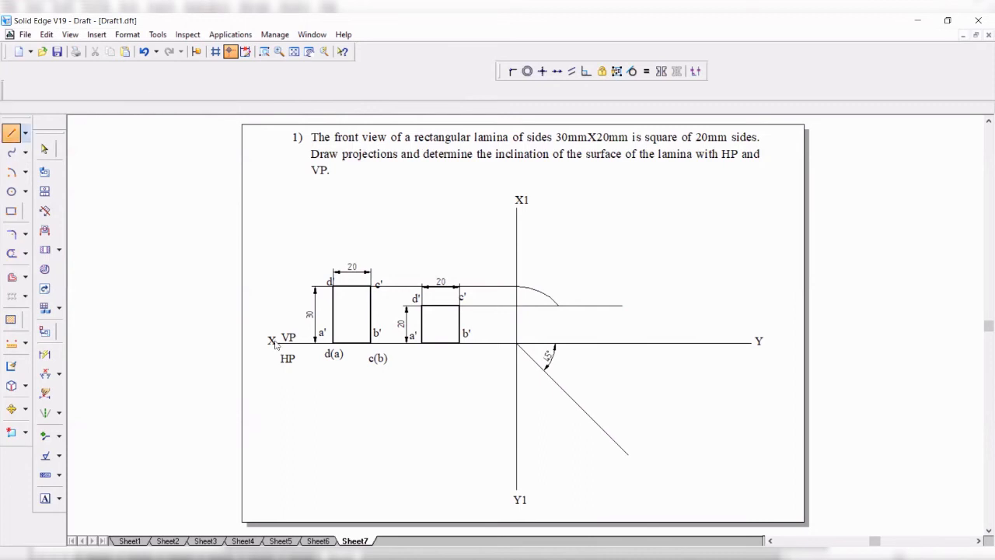
left_click(558, 306)
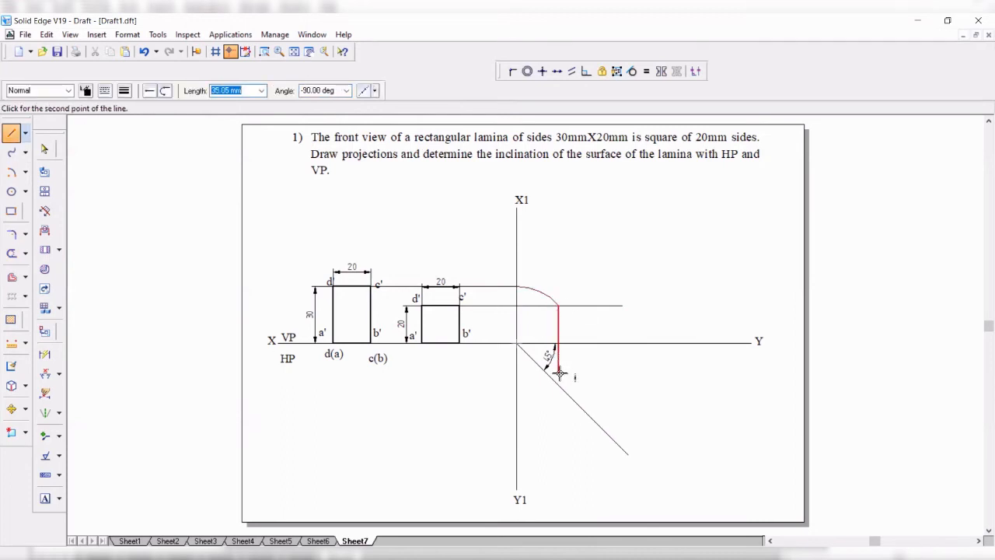
left_click(559, 417)
left_click(11, 253)
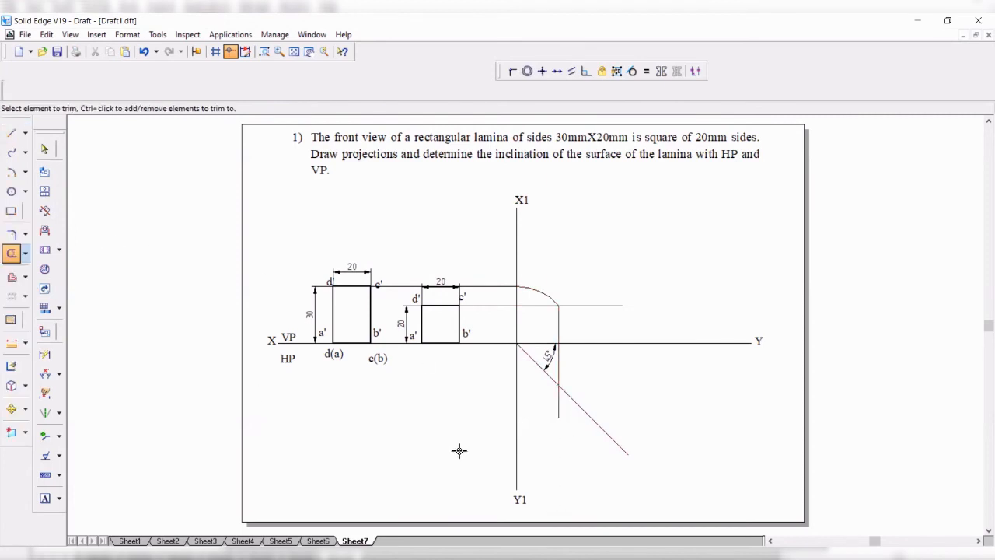
Draw a horizontal projector from the vertical projector's end on the 45° line leftwards past the square's left side
left_click(11, 133)
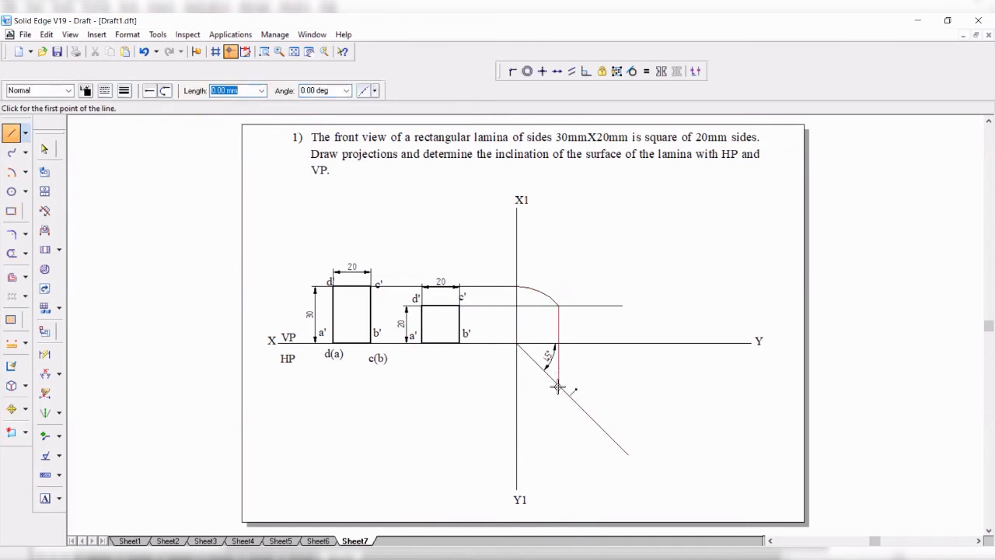
left_click(557, 385)
left_click(403, 384)
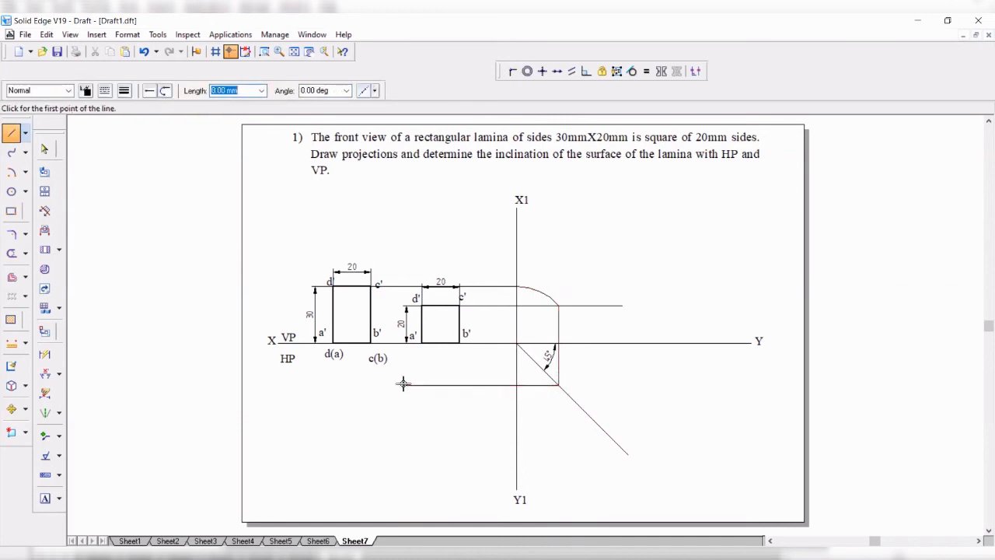
Draw vertical projectors from corners b' and a' of the 20 mm square down past the lower horizontal projector
left_click(11, 134)
left_click(460, 341)
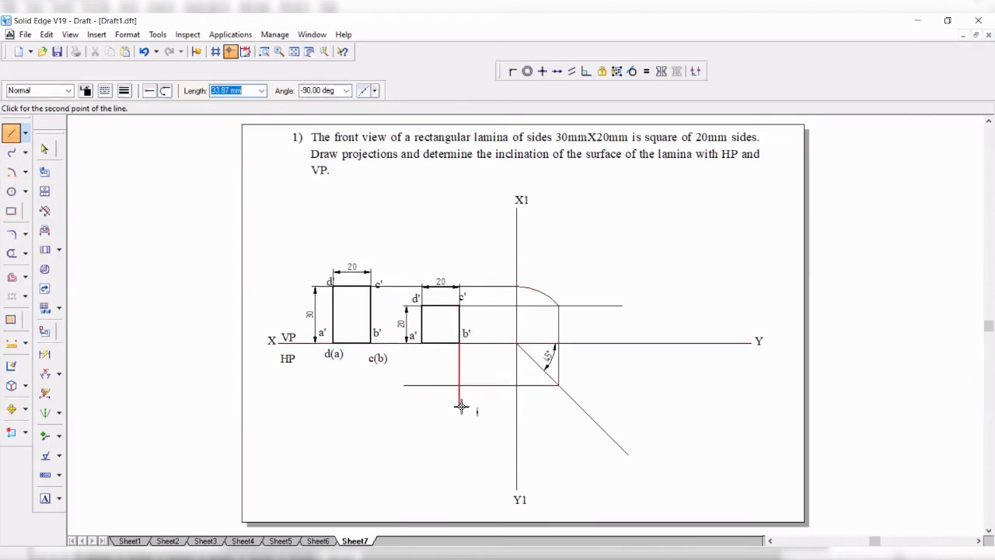
left_click(460, 406)
left_click(422, 342)
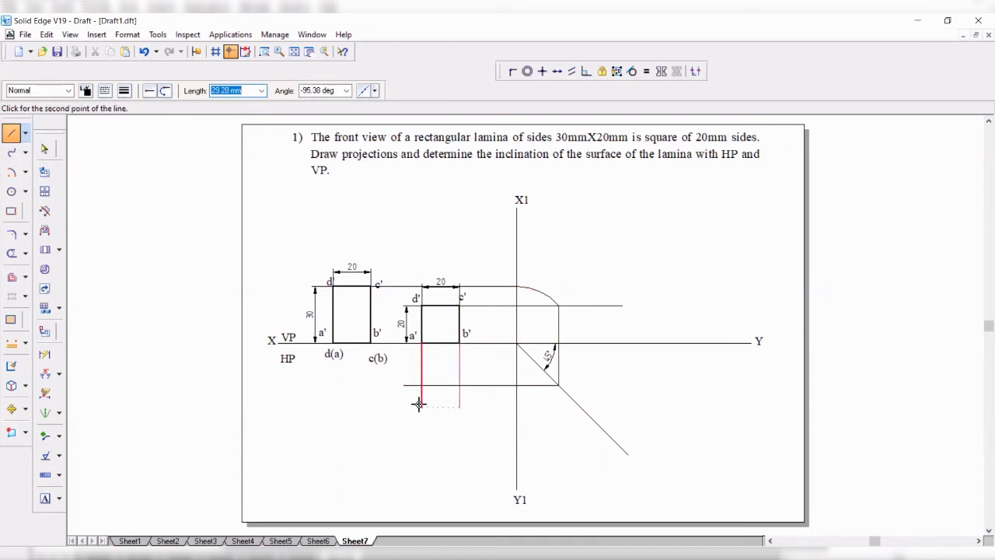
left_click(422, 406)
Trim the overhangs where the two vertical projectors from a' and b' meet the lower horizontal projector
left_click(12, 253)
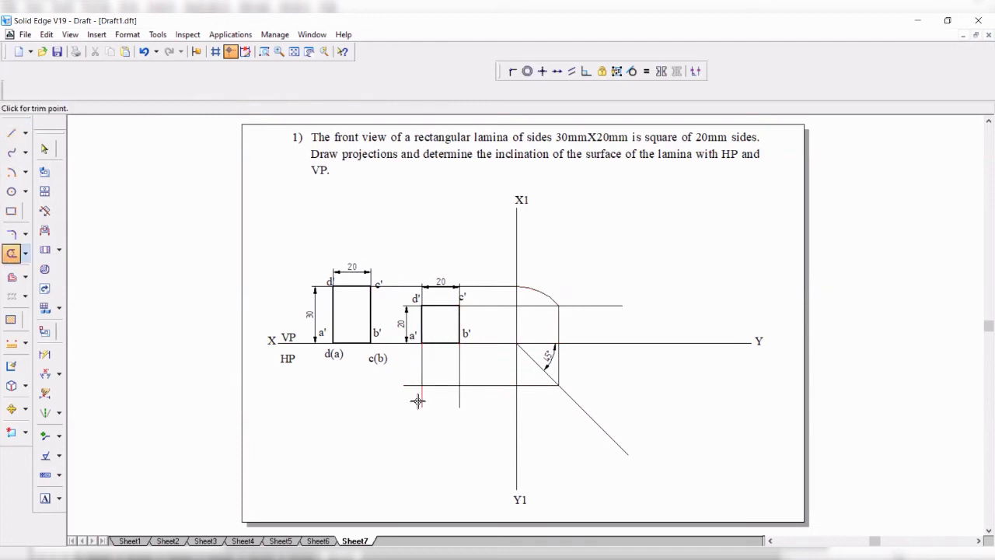
mouse_move(415, 402)
left_mouse_down()
mouse_move(410, 383)
mouse_move(460, 400)
left_mouse_up()
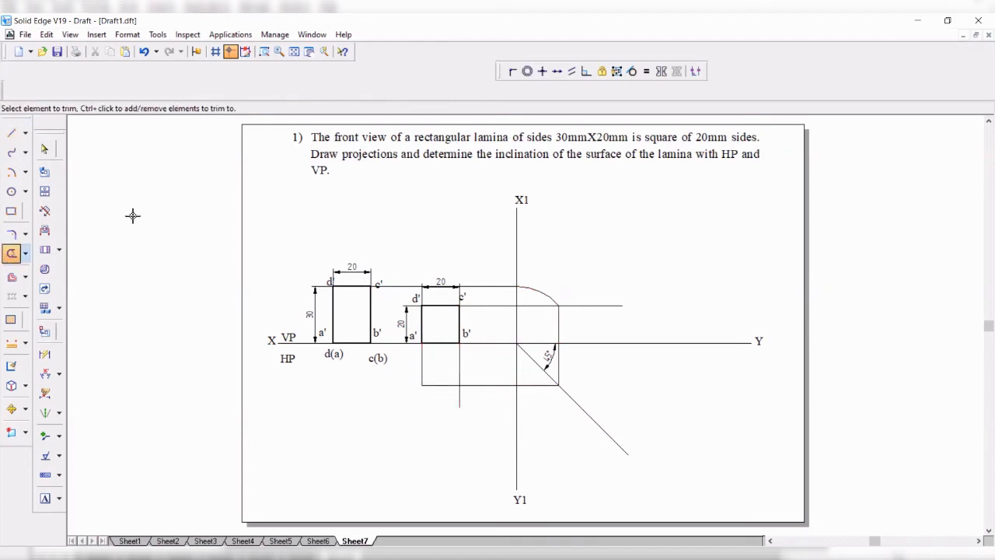
left_click(458, 396)
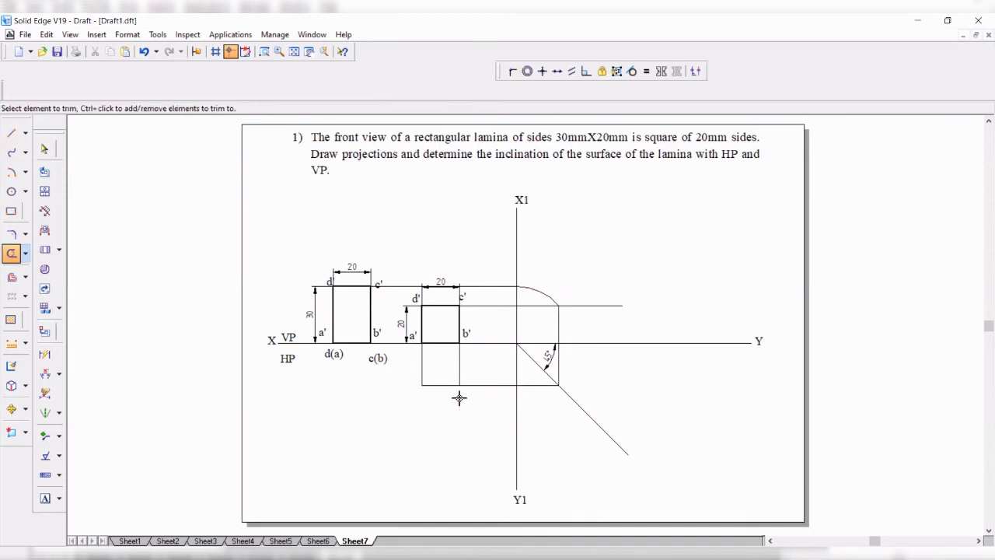
Trace the top view's edges over the projectors below the 20 mm square, starting from the lower left corner
left_click(44, 149)
left_click(422, 371)
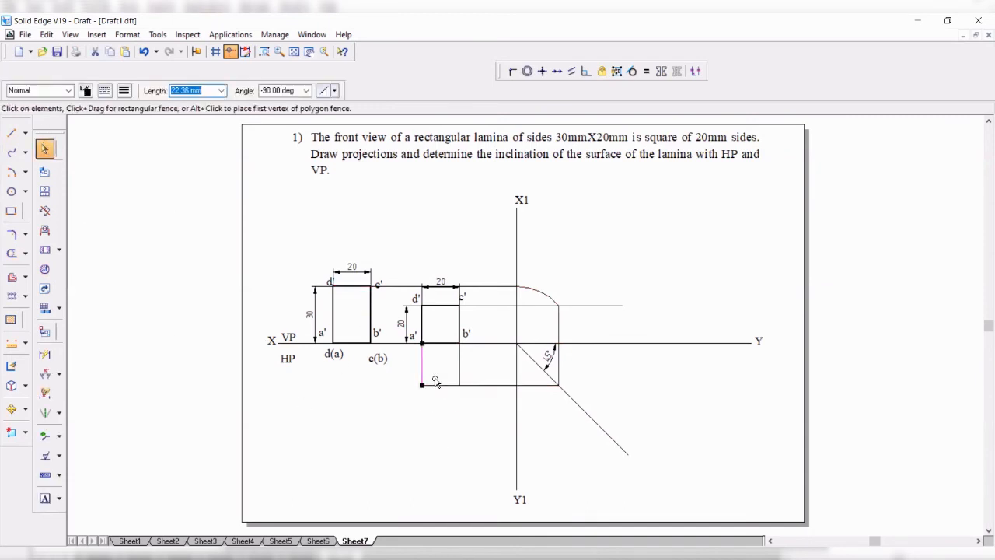
left_click(448, 428)
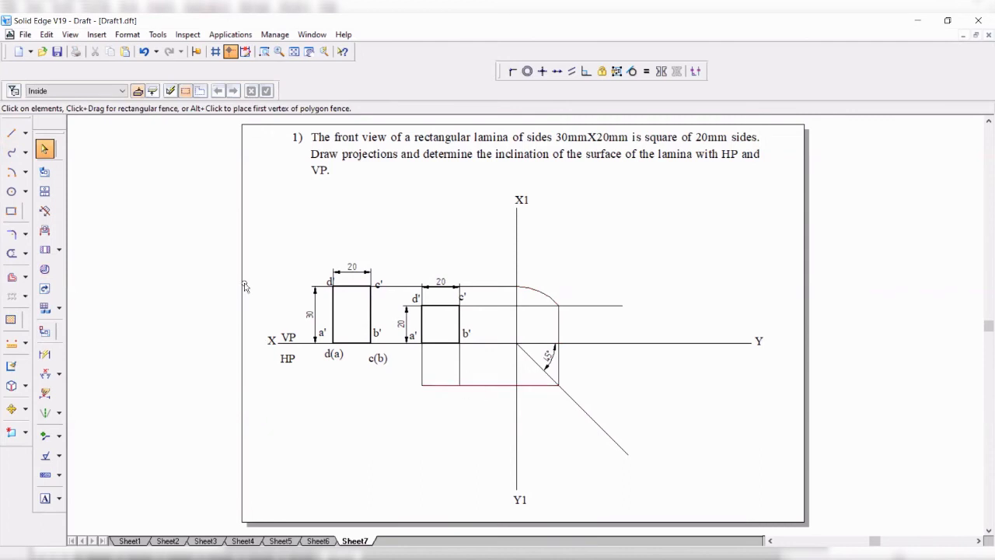
left_click(12, 133)
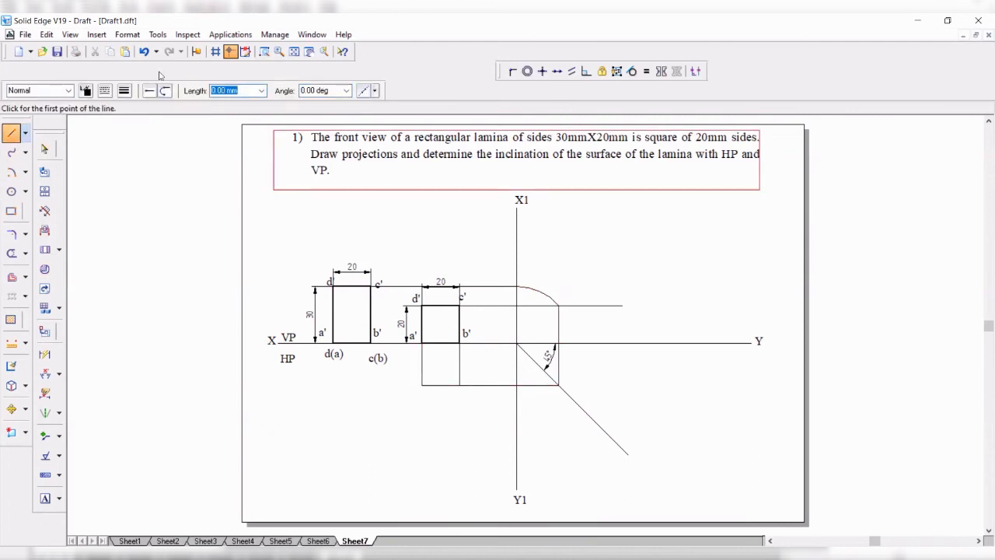
left_click(423, 386)
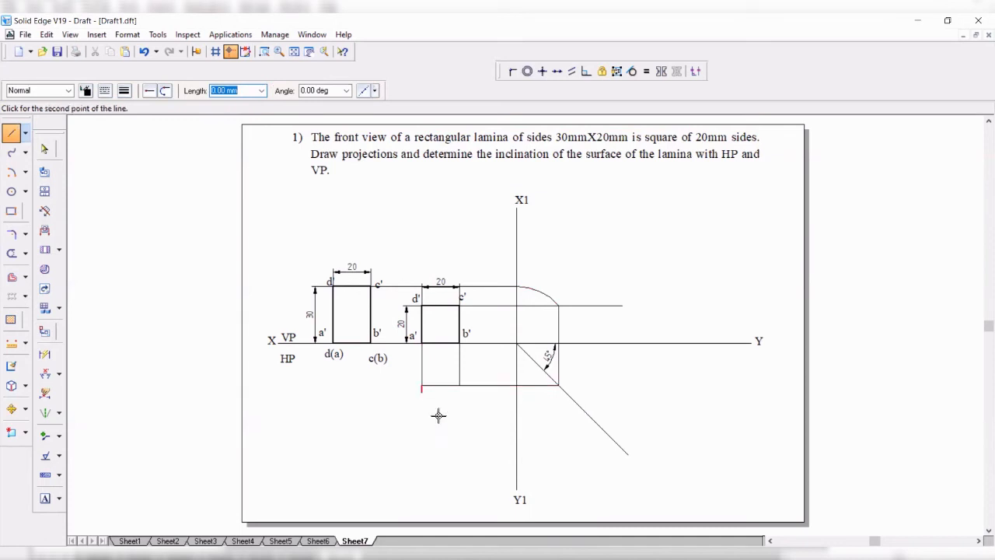
left_click(422, 343)
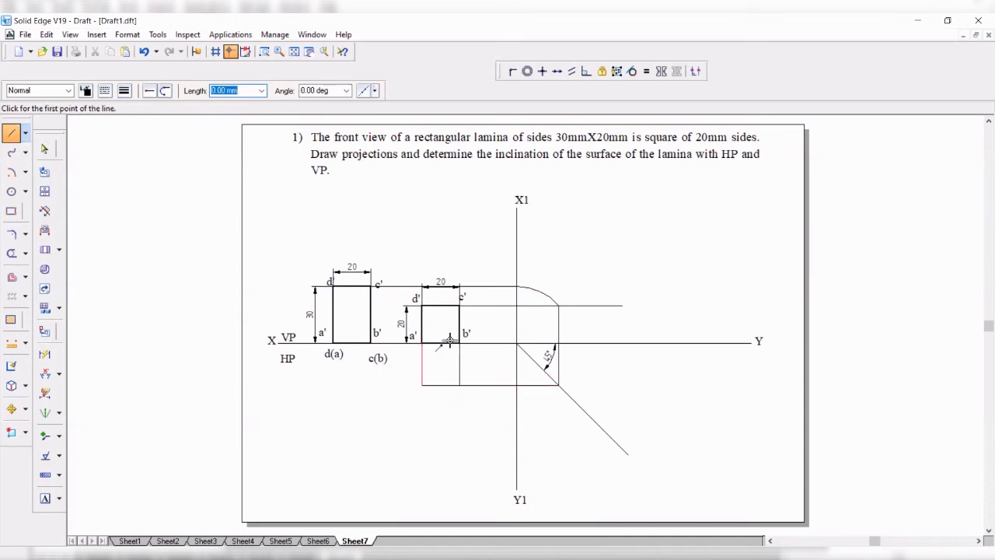
Change the left, lower and right edges of the top view rectangle below XY to the Visible line style
left_click(45, 148)
left_click(423, 357)
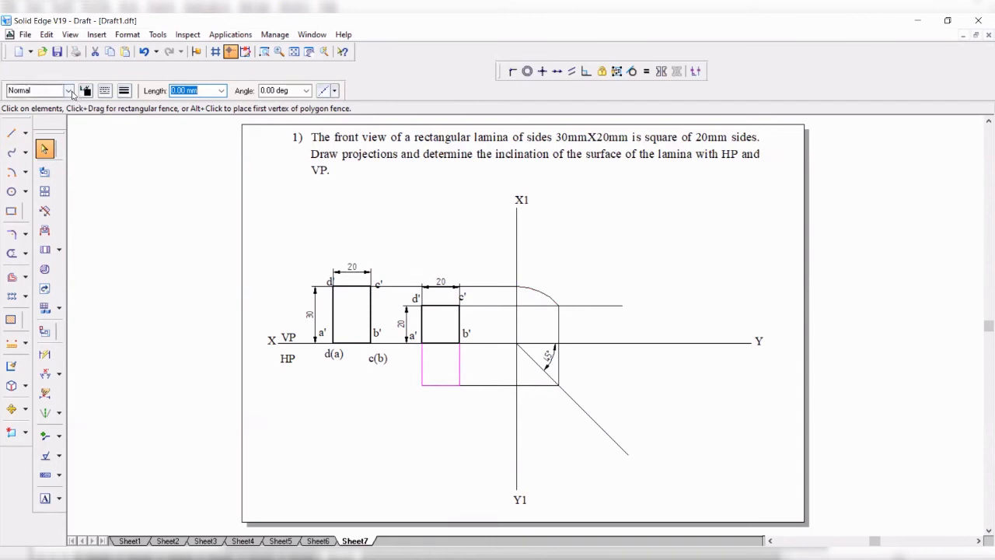
left_click(69, 90)
left_click(31, 192)
left_click(367, 382)
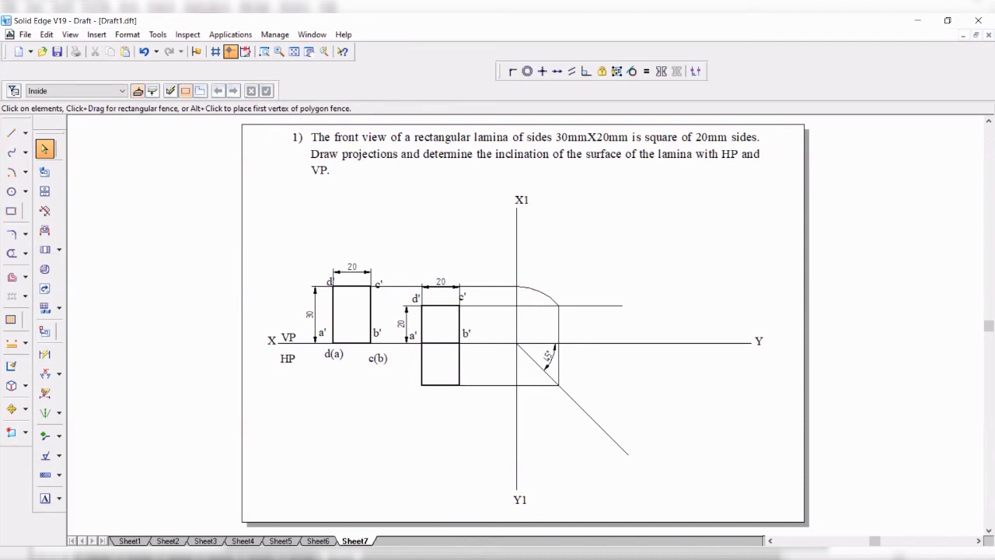
Label the top view's corners a and b at the XY line and c and d at the lower edge
left_click(45, 499)
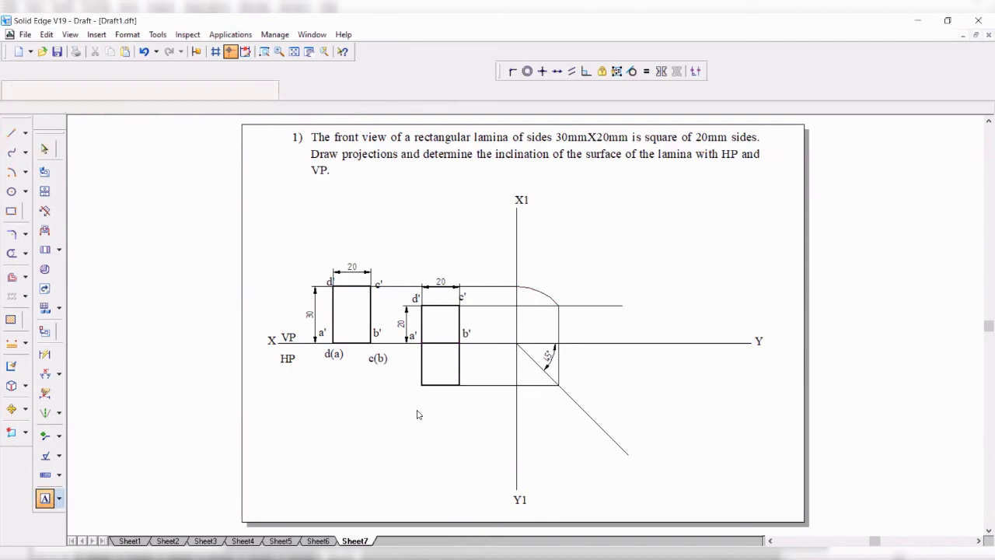
left_click(410, 345)
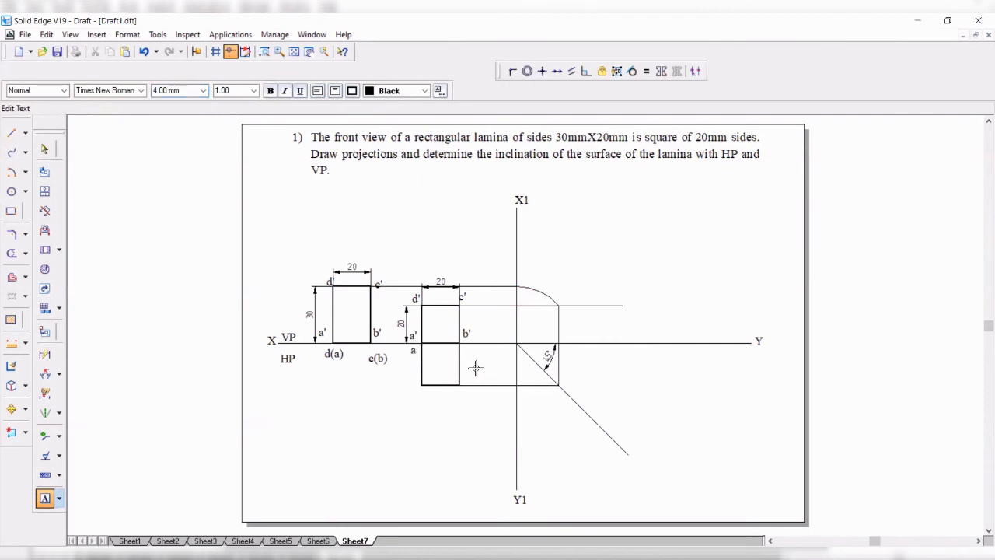
type("a")
left_click(466, 344)
type("b")
left_click(464, 388)
type("b")
left_click(409, 395)
type("d")
Shift the label d slightly to sit closer to the top view's lower left corner
left_click(44, 149)
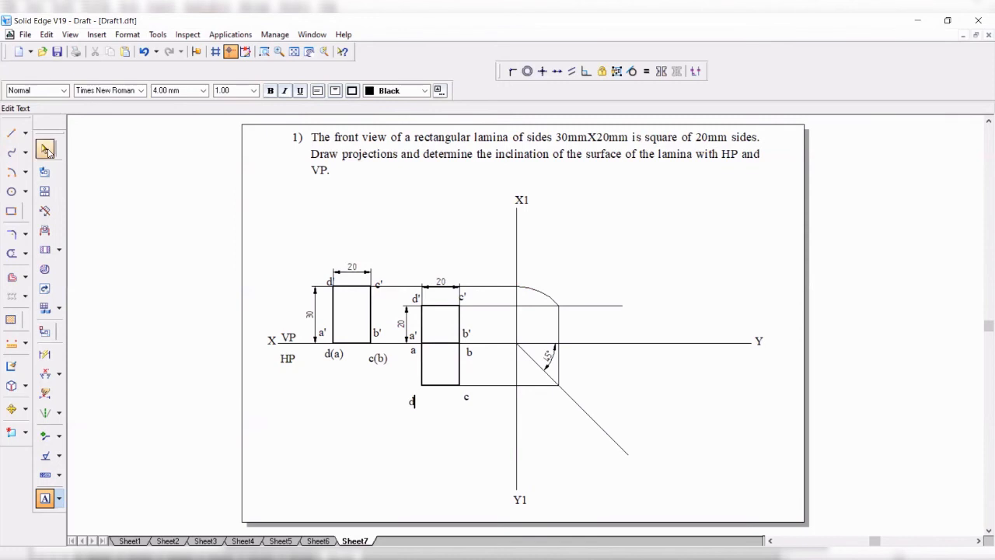
left_click(414, 400)
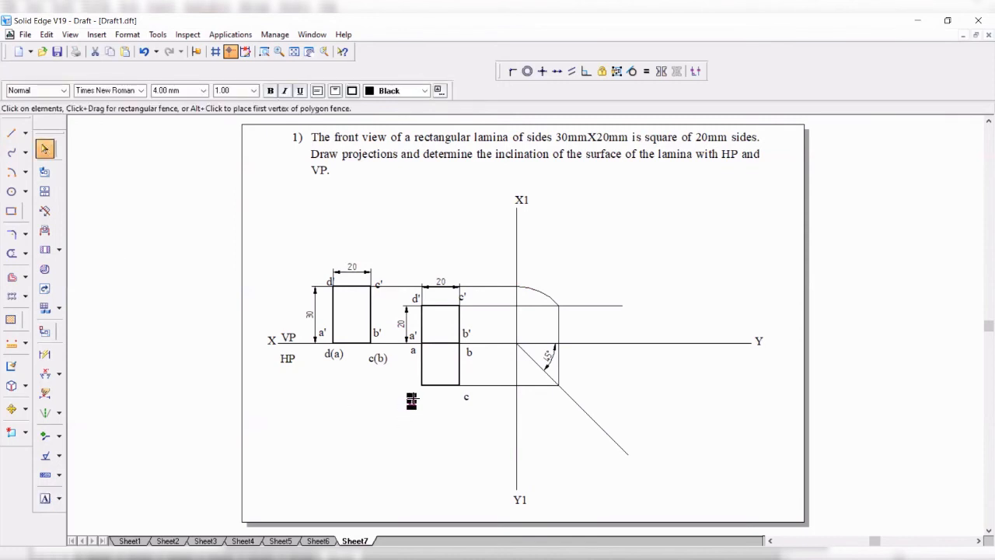
left_click_drag(416, 384, 413, 384)
left_click(443, 423)
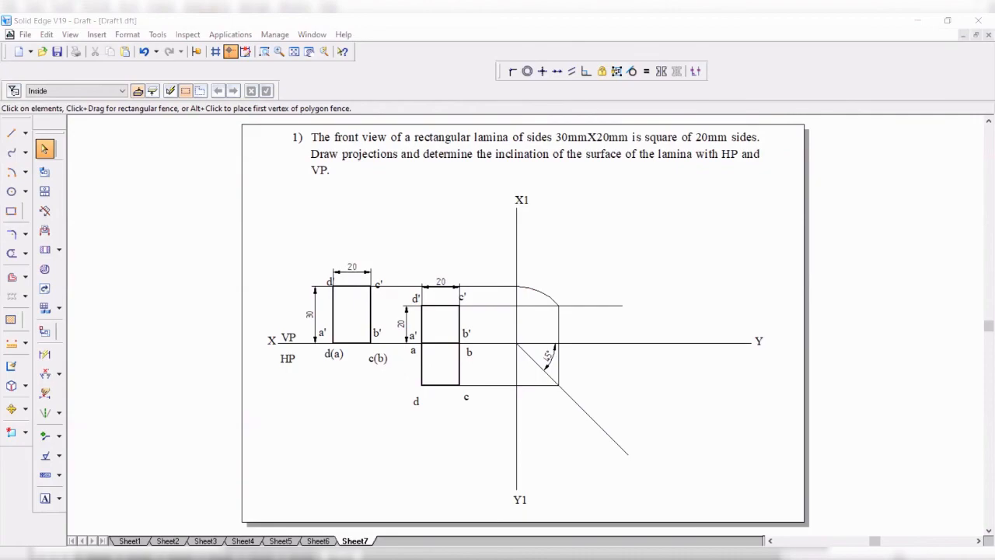
key("alt+Tab")
key("alt+Tab")
Draw the side view as a Visible line from the XY–X1Y1 intersection to the arc's end on the upper edge projector
left_click(12, 134)
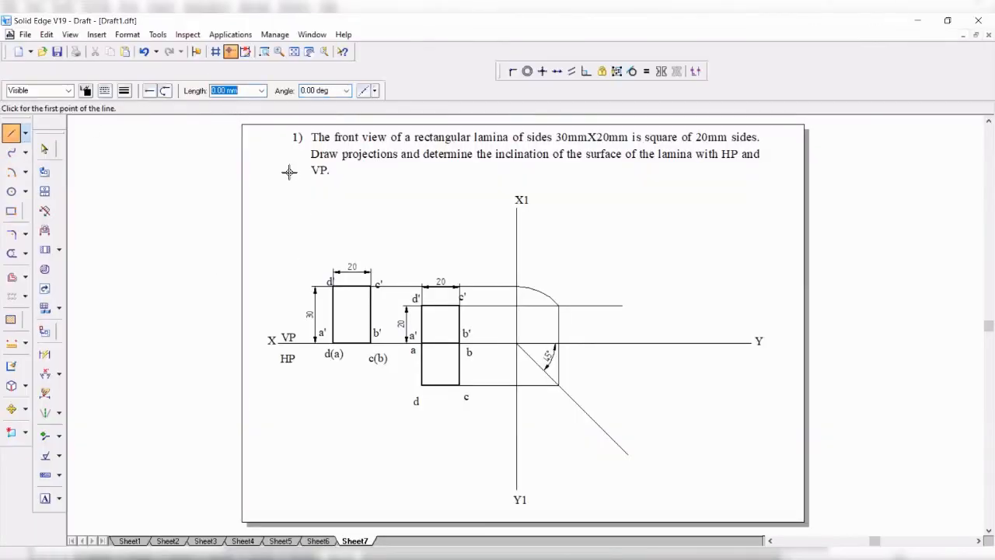
left_click(515, 343)
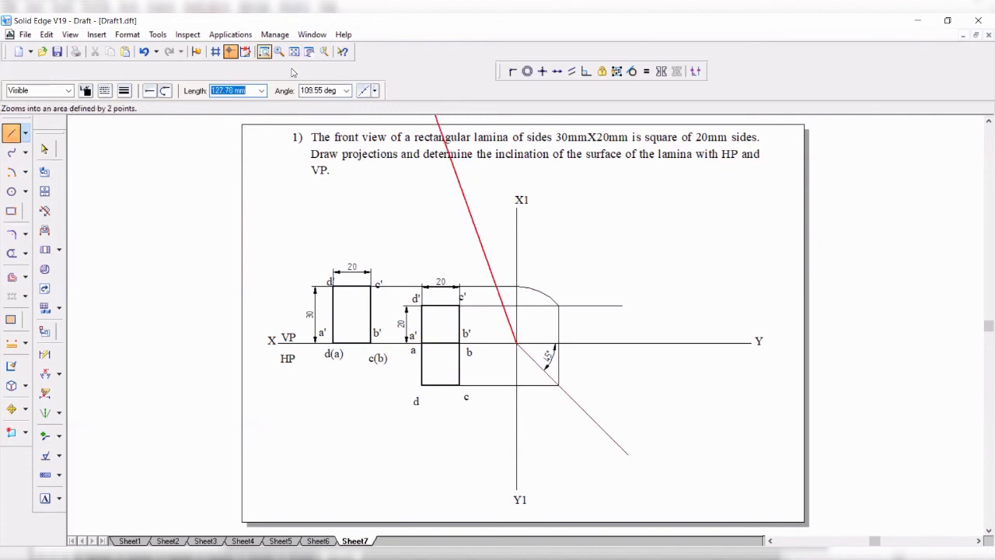
left_click(265, 52)
left_click_drag(458, 224, 603, 385)
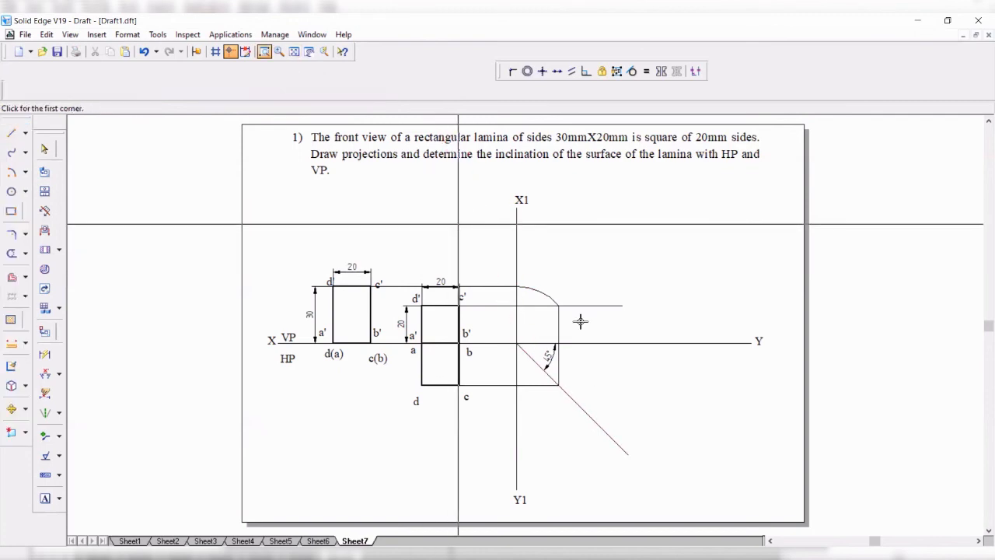
left_click(583, 317)
right_click(582, 317)
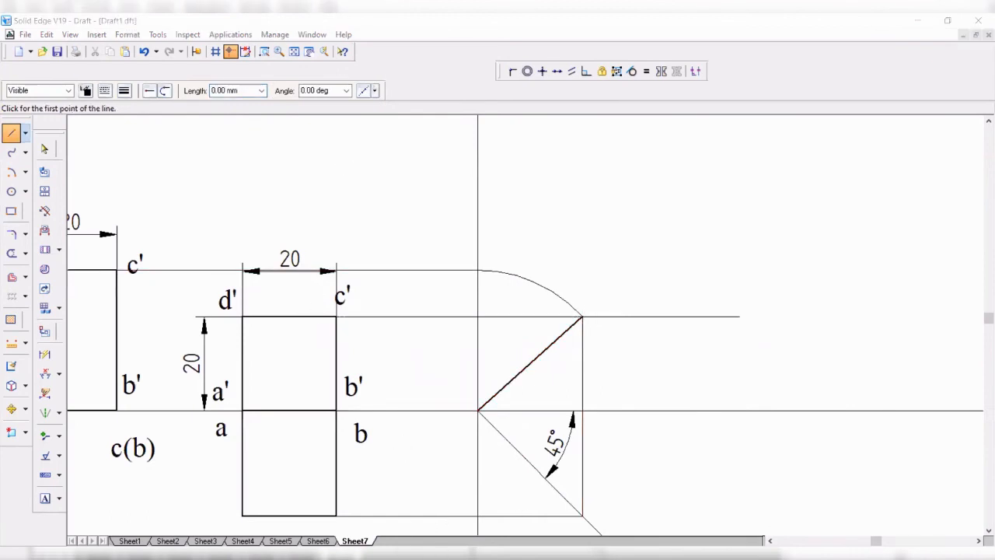
Label the side view line's lower end a"(b") and its upper end d"(c")
left_click(45, 497)
left_click(513, 386)
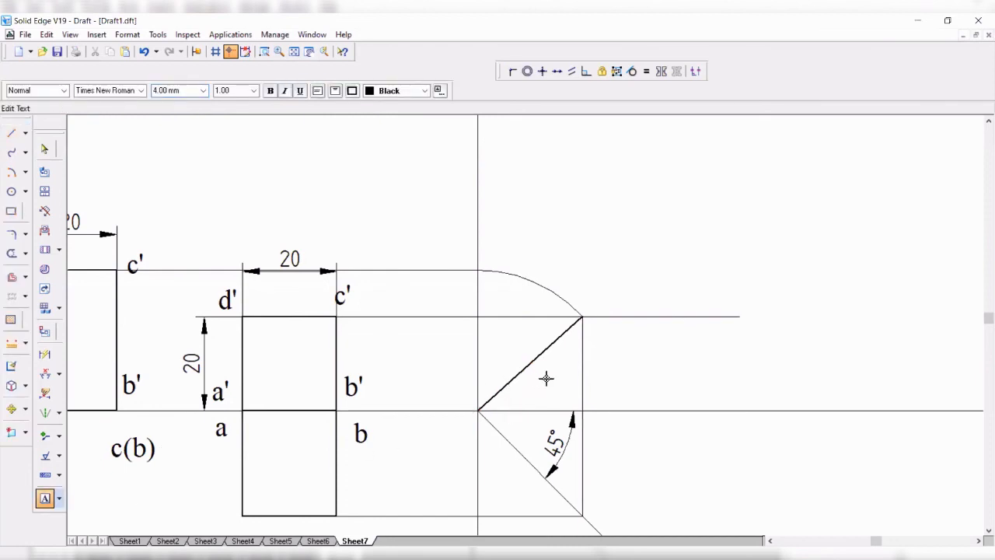
type("a\"(b")
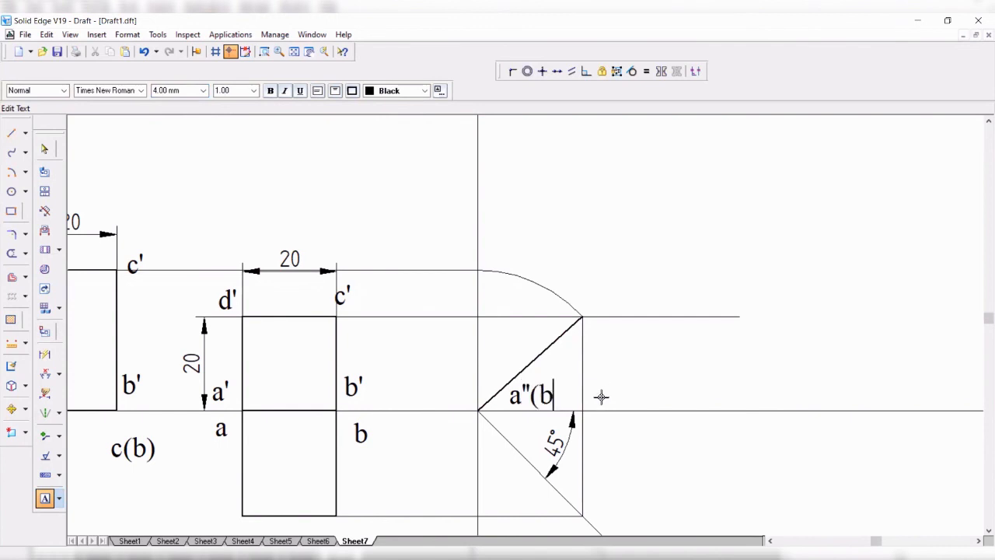
type("\")")
left_click(584, 293)
type("c")
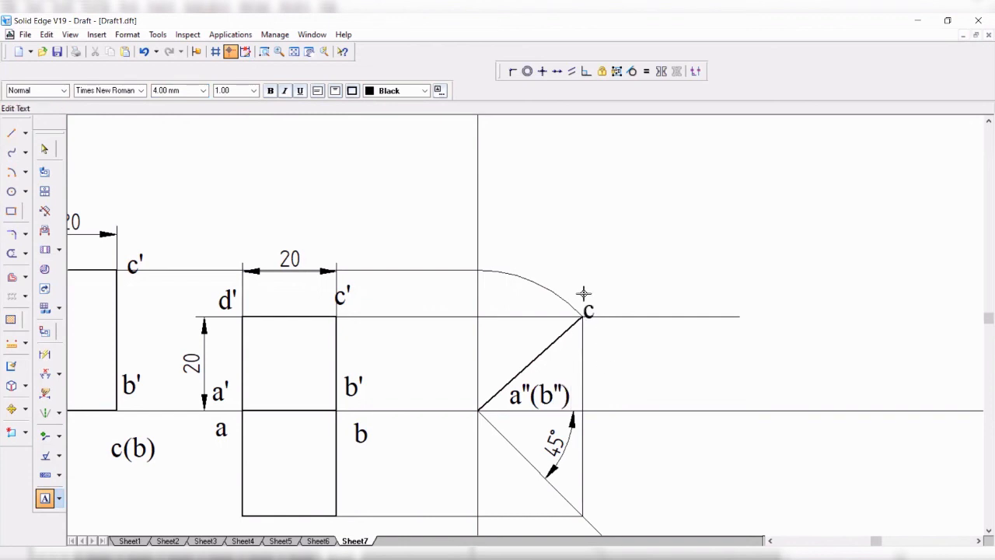
key("BackSpace")
type("d\"(")
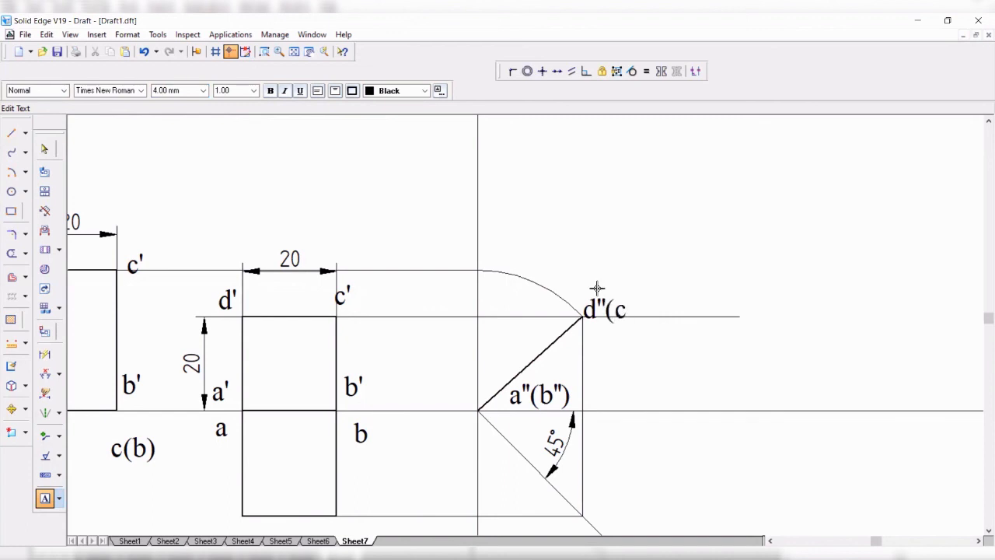
type("c\"\"")
key("BackSpace")
left_click(294, 51)
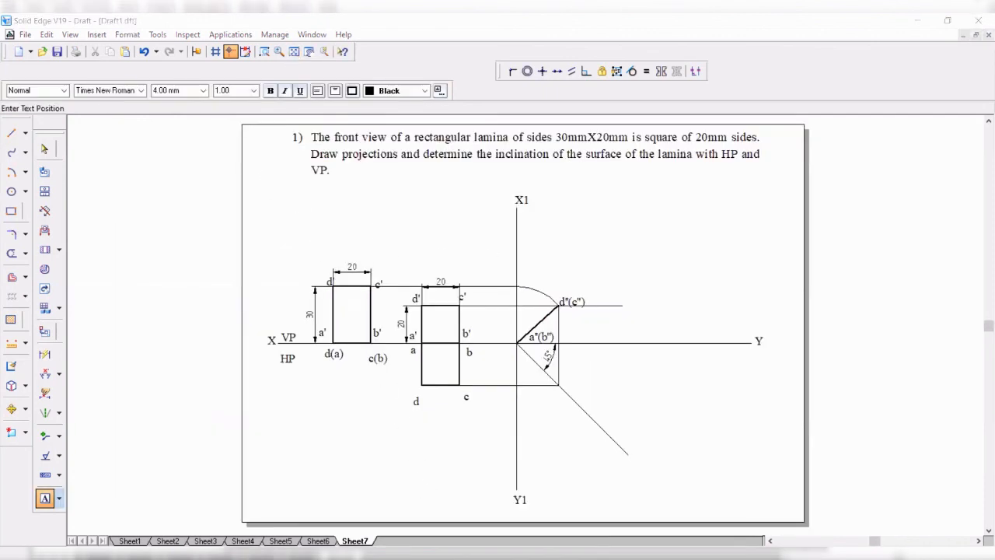
Dimension the angle between the side view line and the XY line
left_click(58, 374)
left_click(98, 388)
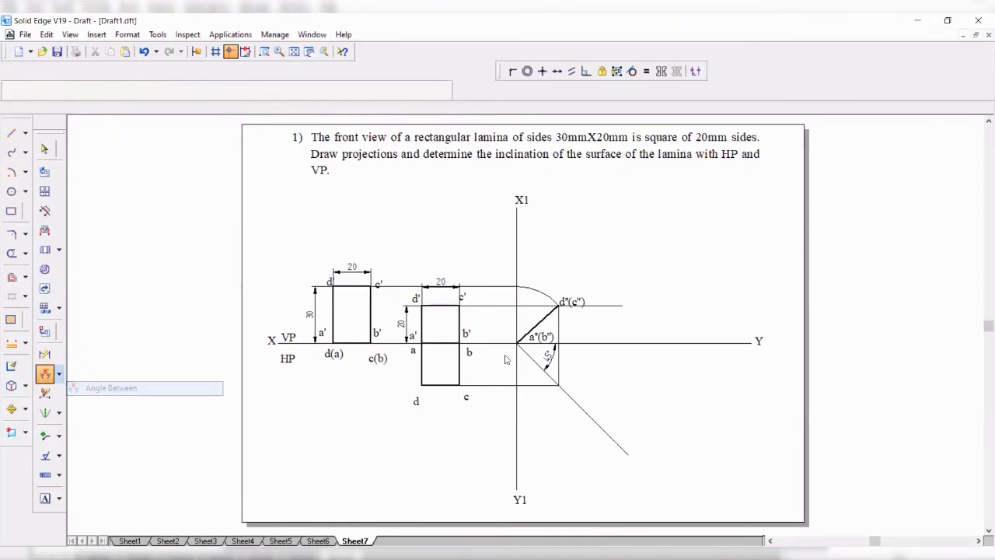
left_click(565, 321)
left_click(580, 341)
left_click(561, 325)
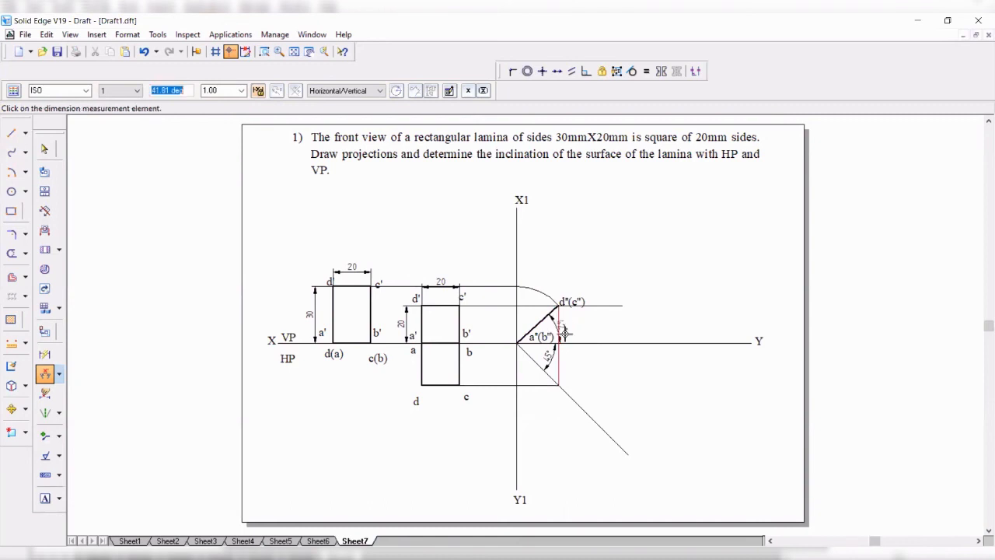
Dimension the angle between the X1Y1 line and the side view line
left_click(50, 376)
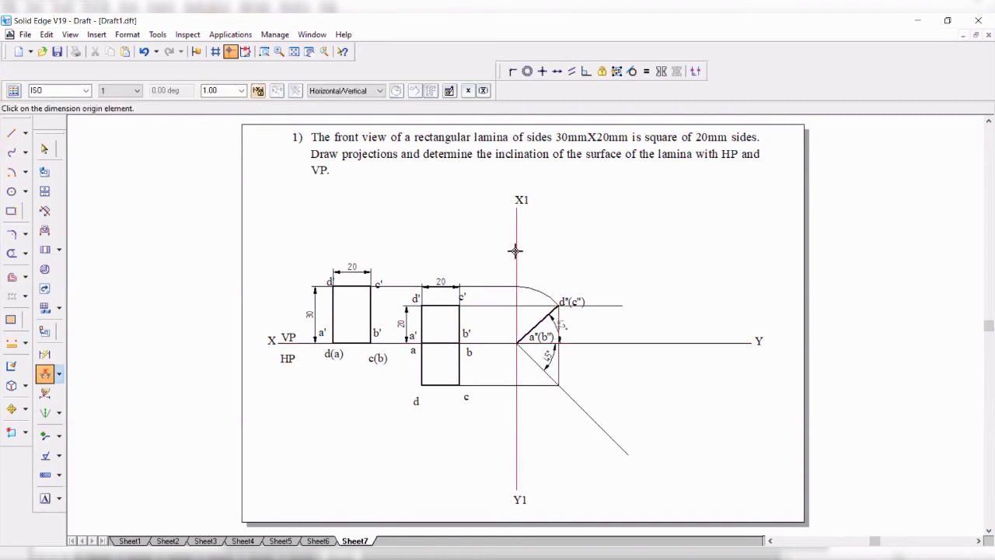
left_click(517, 282)
left_click(535, 319)
left_click(535, 300)
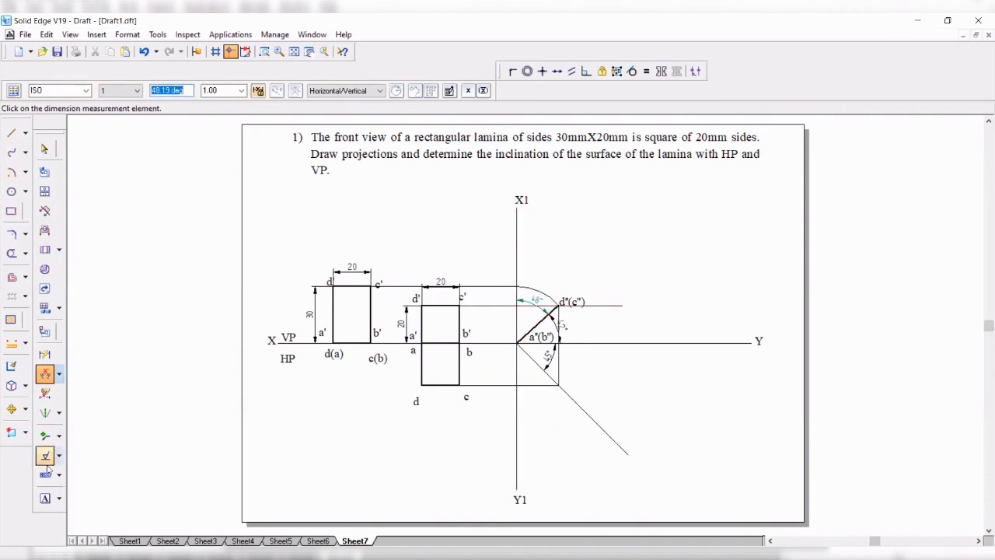
Add the text labels RPP and LSV, one below the other, beside the X1 end of the X1Y1 line and save the drawing
left_click(45, 498)
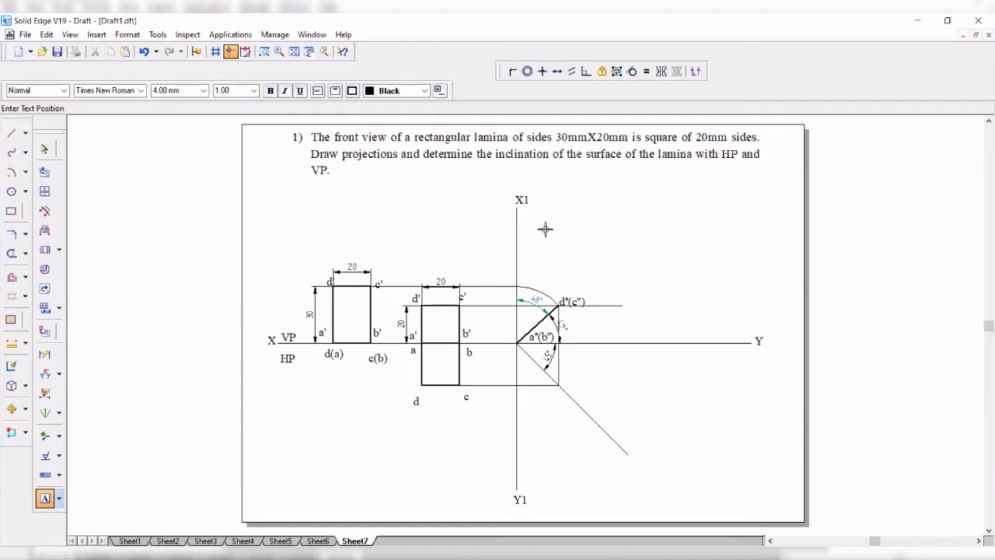
left_click(544, 213)
type("RPP")
left_click(554, 239)
left_click(44, 149)
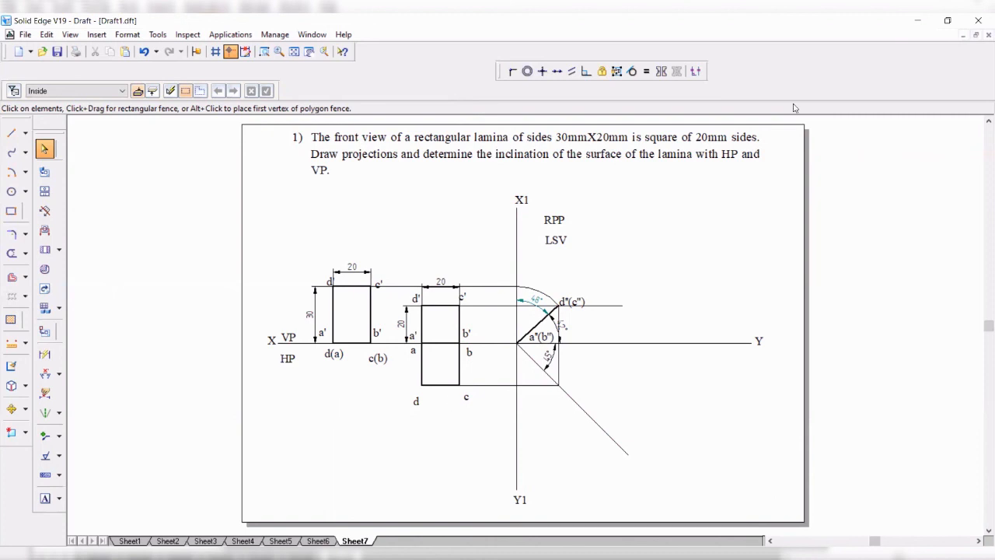
left_click(57, 53)
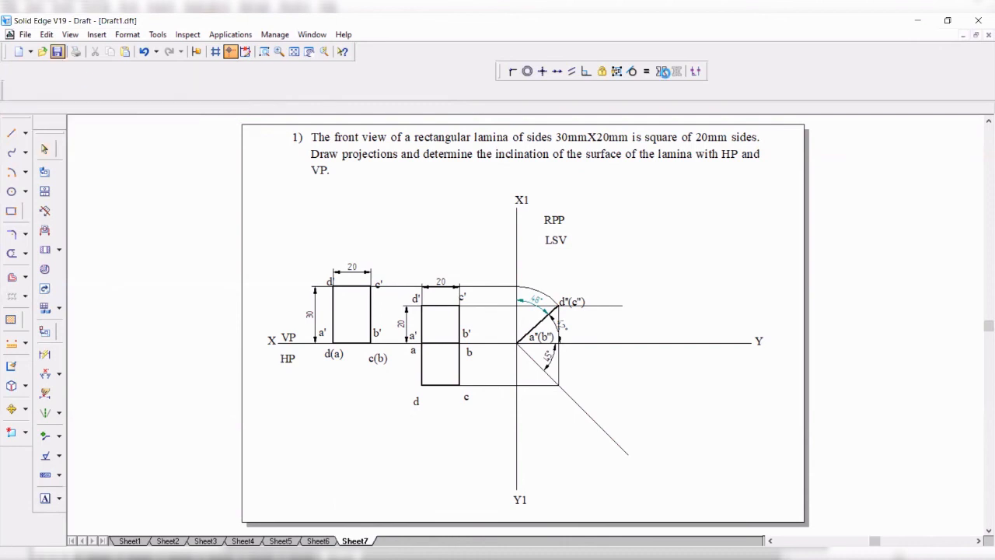